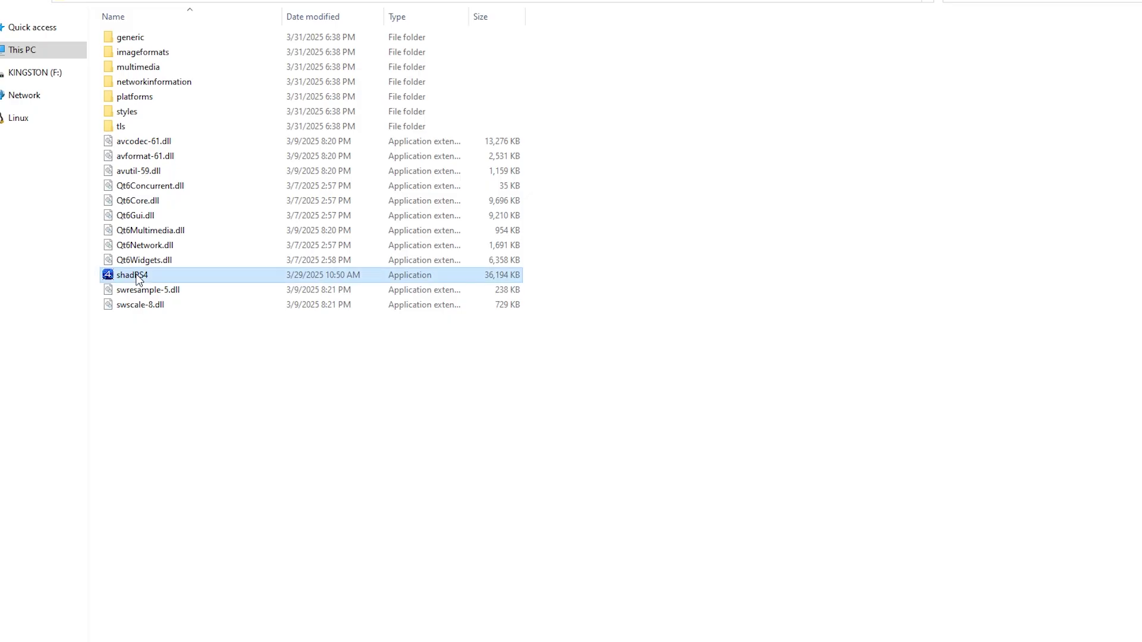
# Launch shadPS4 from the 2025-03-29 build folder and review the game folder paths in its settings.
pyautogui.doubleClick(134, 273)
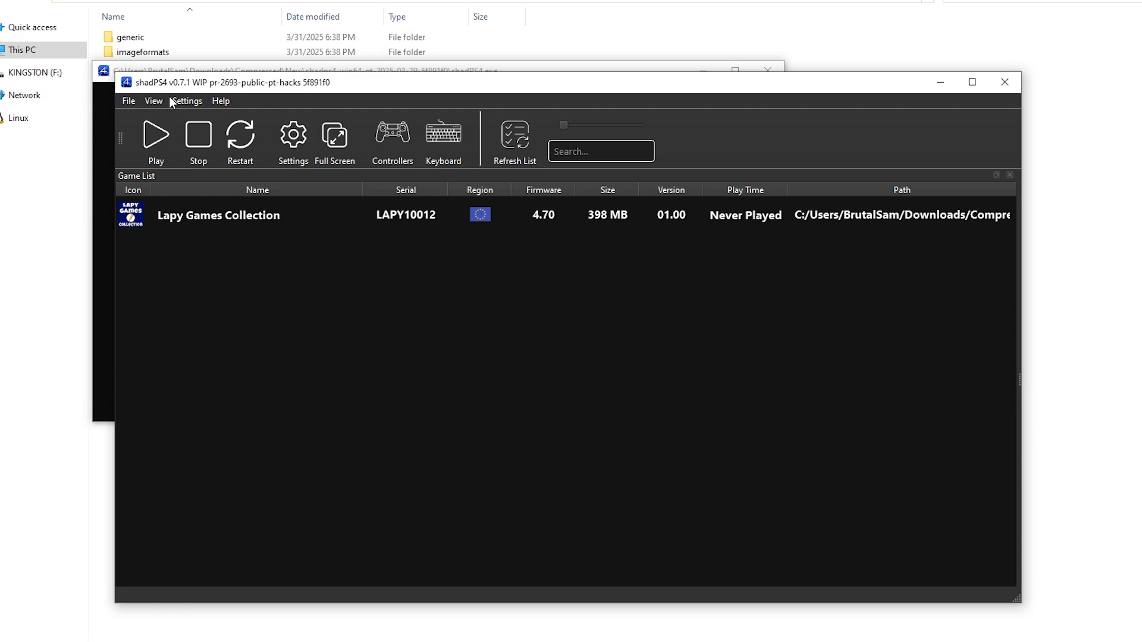
pyautogui.click(128, 101)
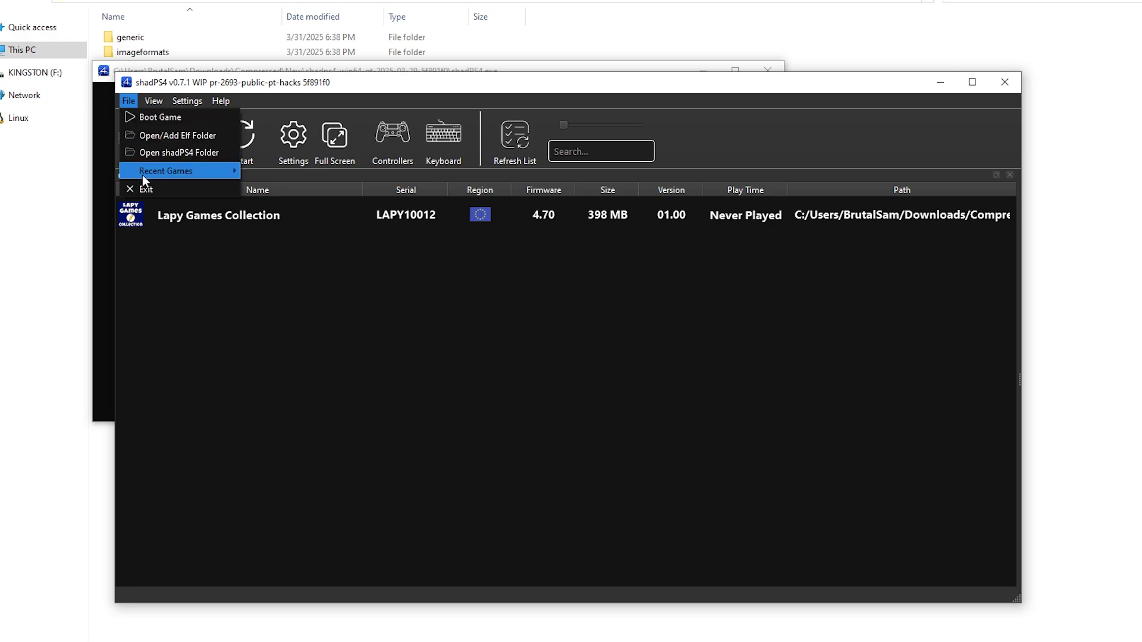
pyautogui.click(288, 150)
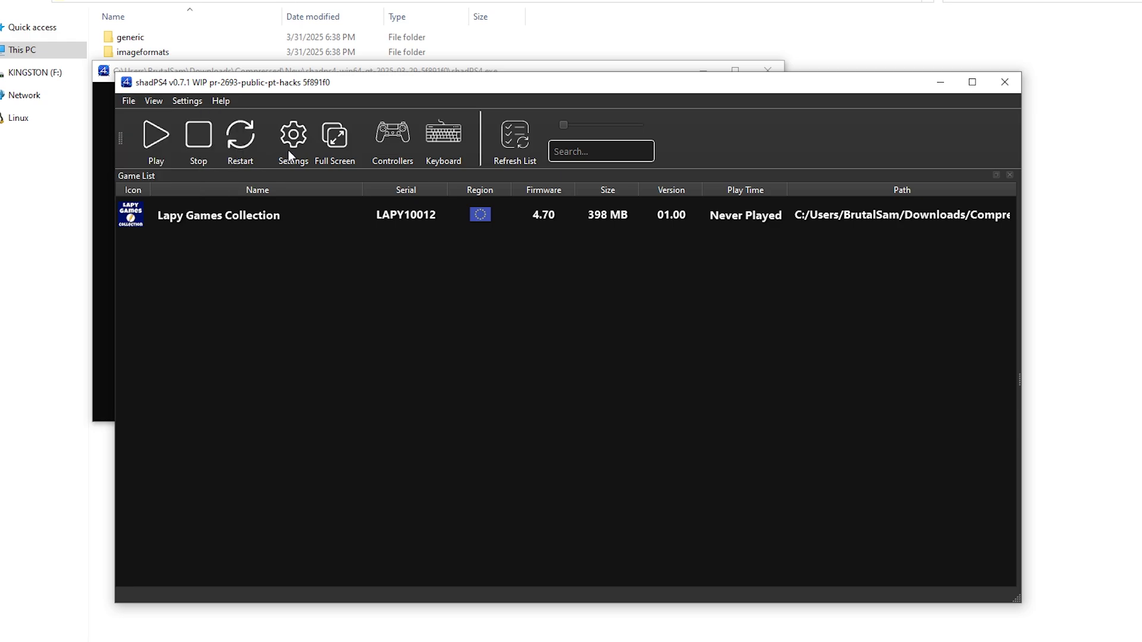
pyautogui.click(469, 101)
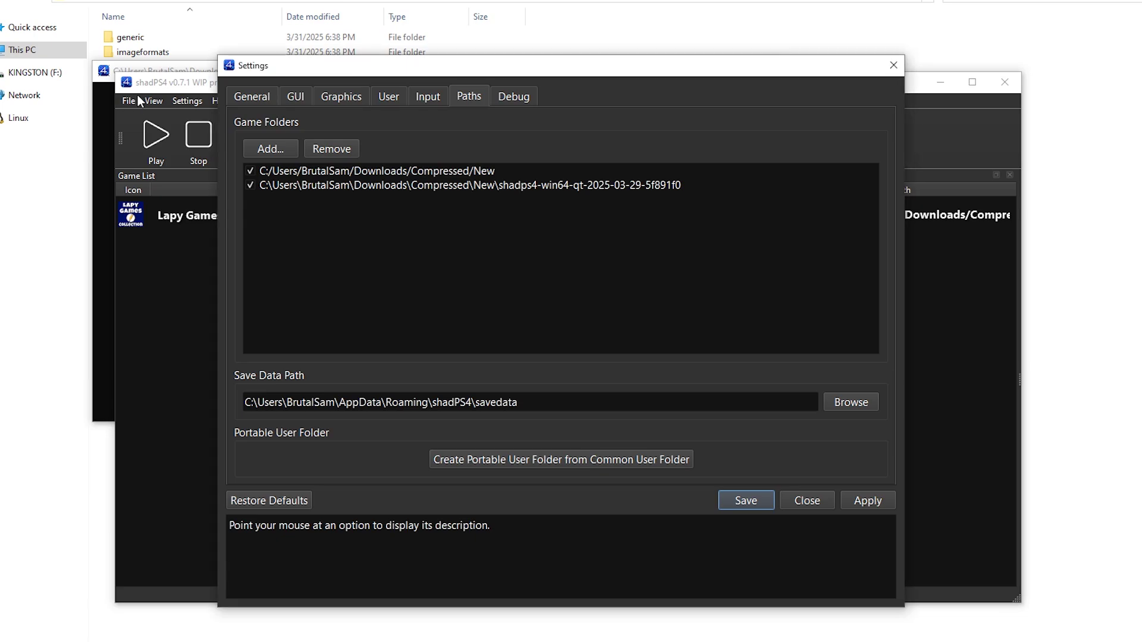
pyautogui.click(787, 506)
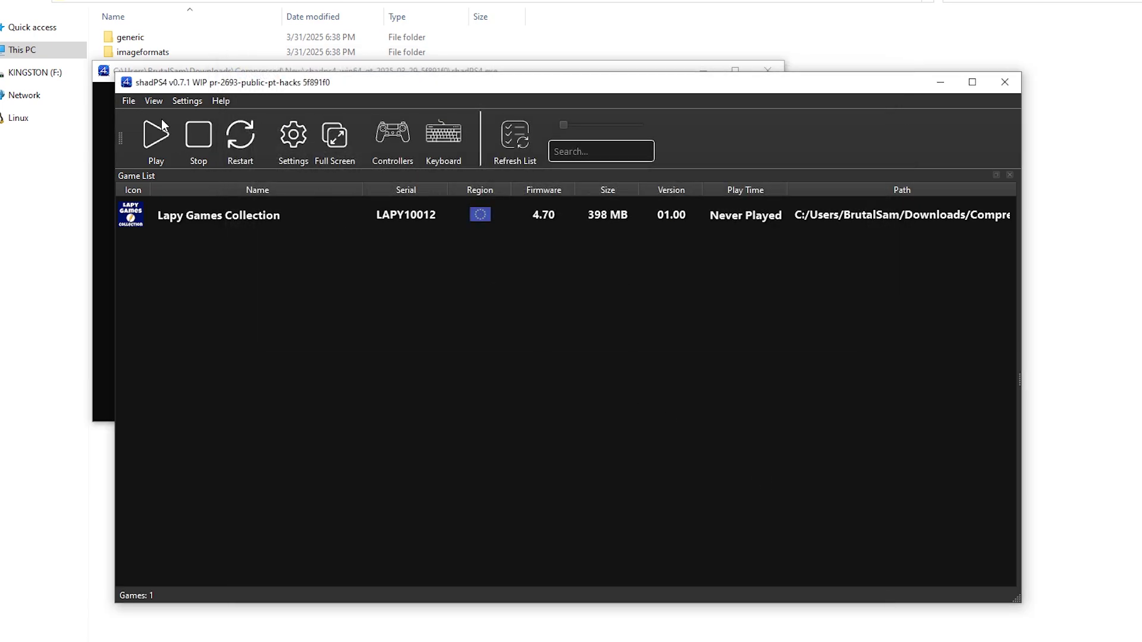
# Check the file commands shadPS4 offers for adding games, and close the emulator.
pyautogui.click(128, 101)
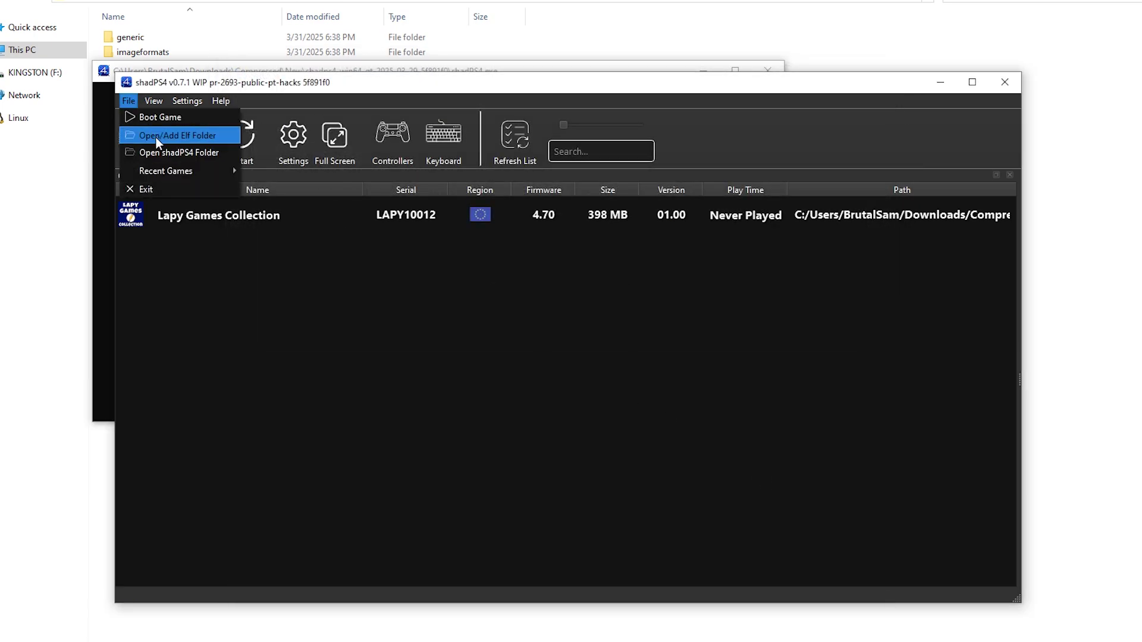
pyautogui.click(456, 351)
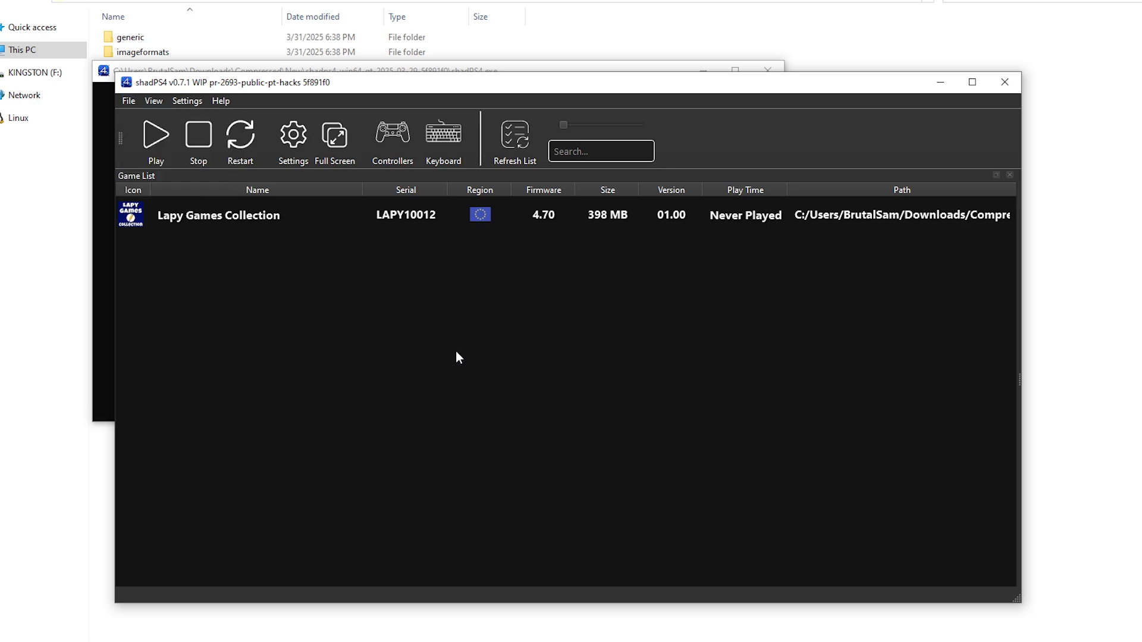
pyautogui.click(1004, 82)
pyautogui.click(431, 440)
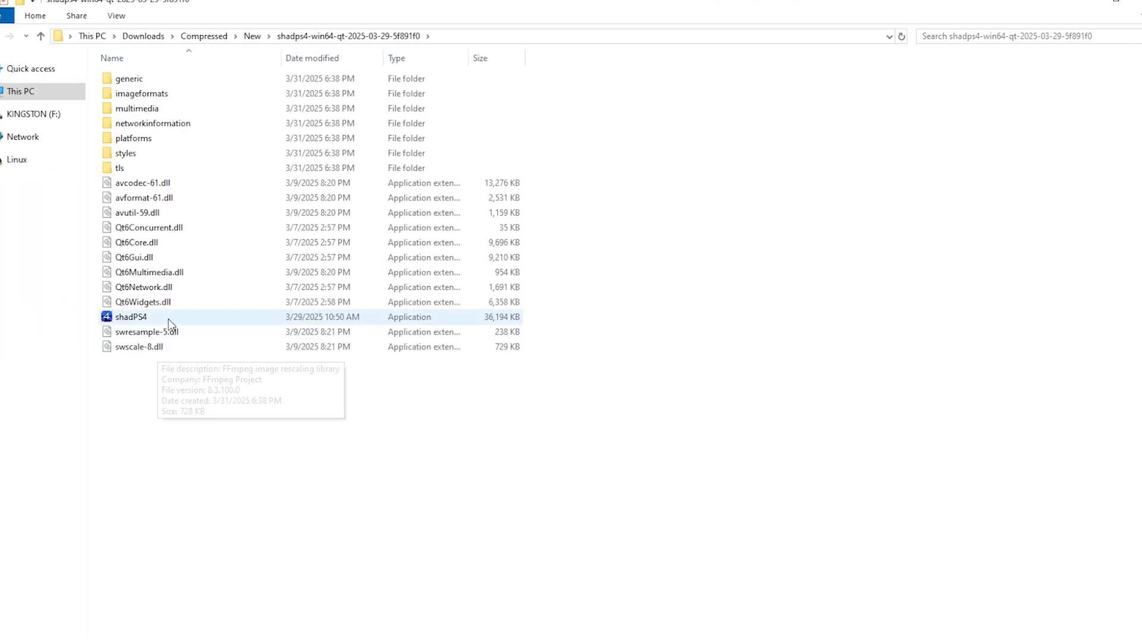
# Run the shadPS4 2025-03-29 and 0.7.0 builds in turn to compare their file commands, including Install Packages (PKG).
pyautogui.doubleClick(153, 319)
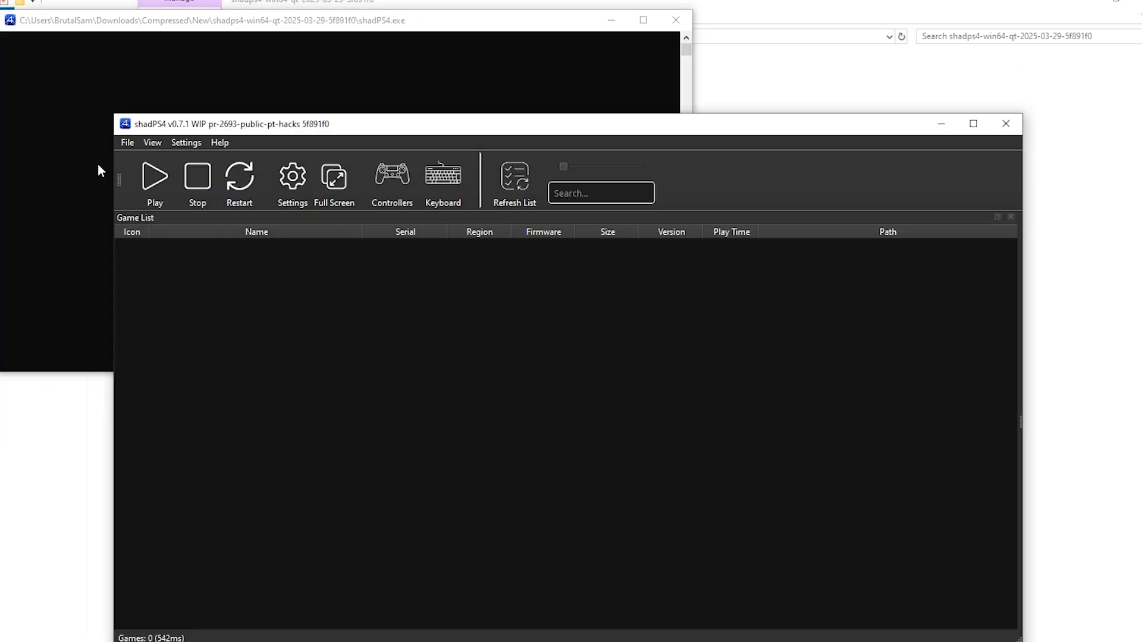
pyautogui.click(127, 142)
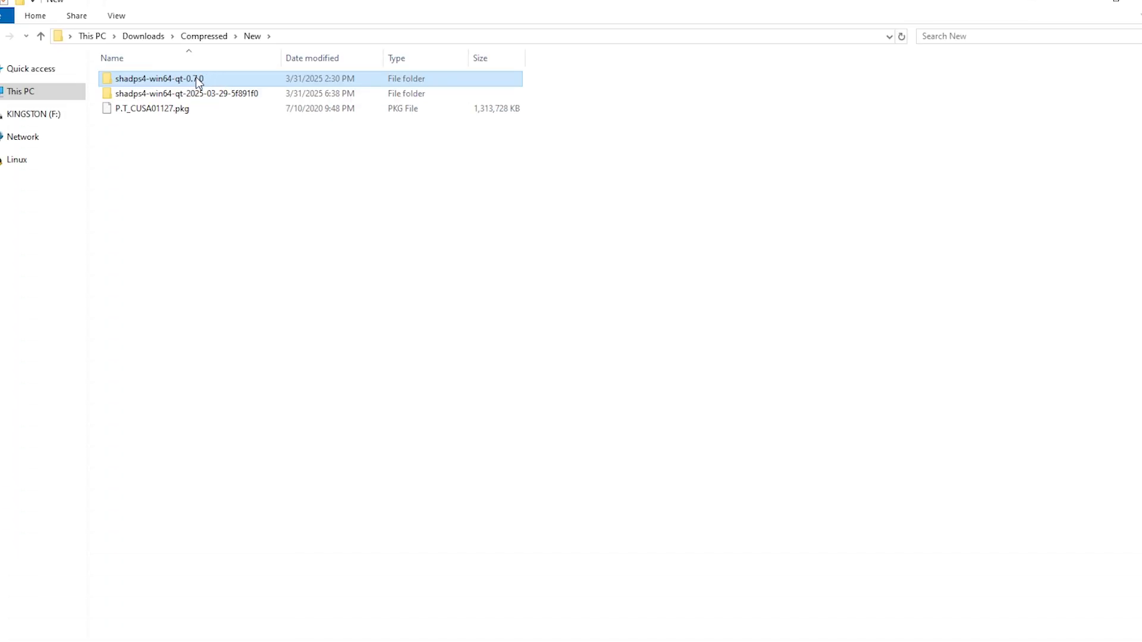
pyautogui.doubleClick(202, 294)
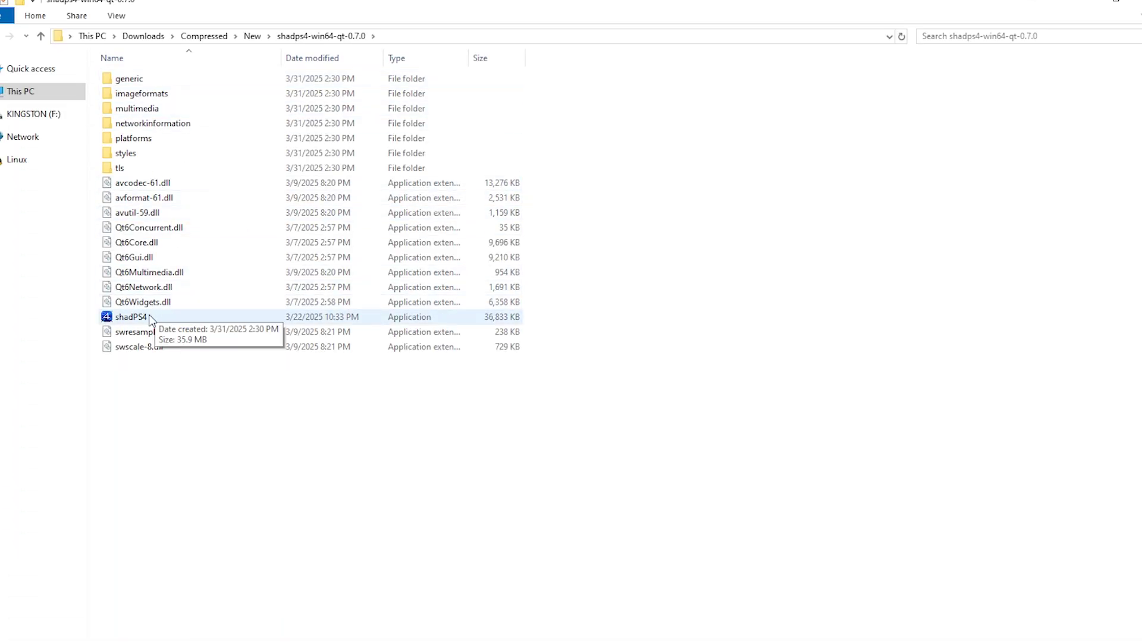
pyautogui.click(160, 321)
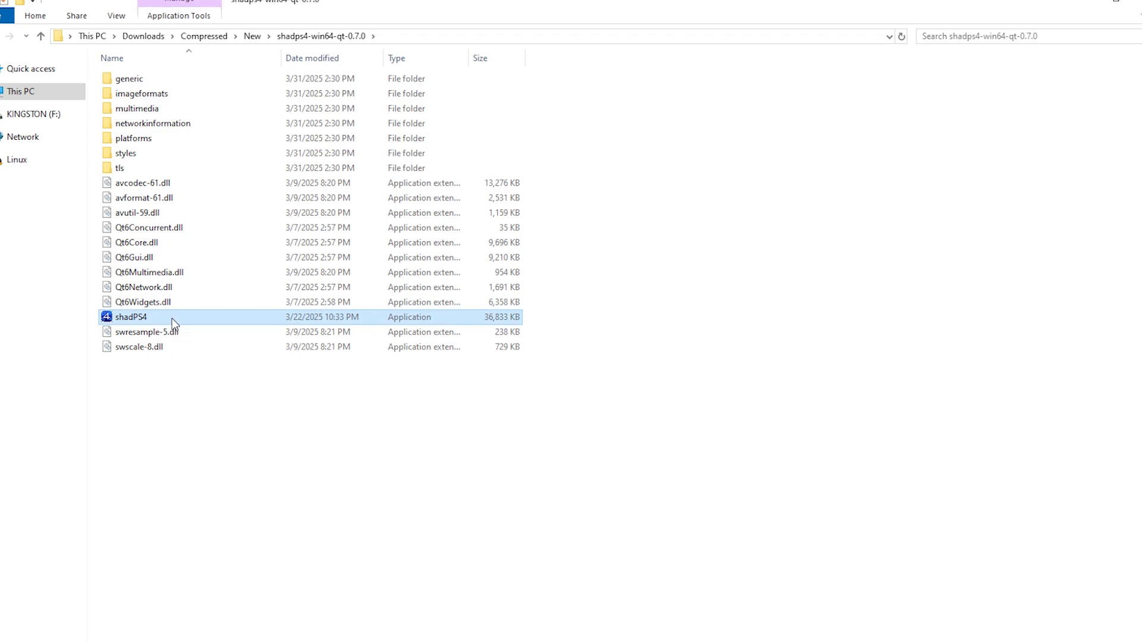
pyautogui.doubleClick(172, 321)
pyautogui.click(127, 143)
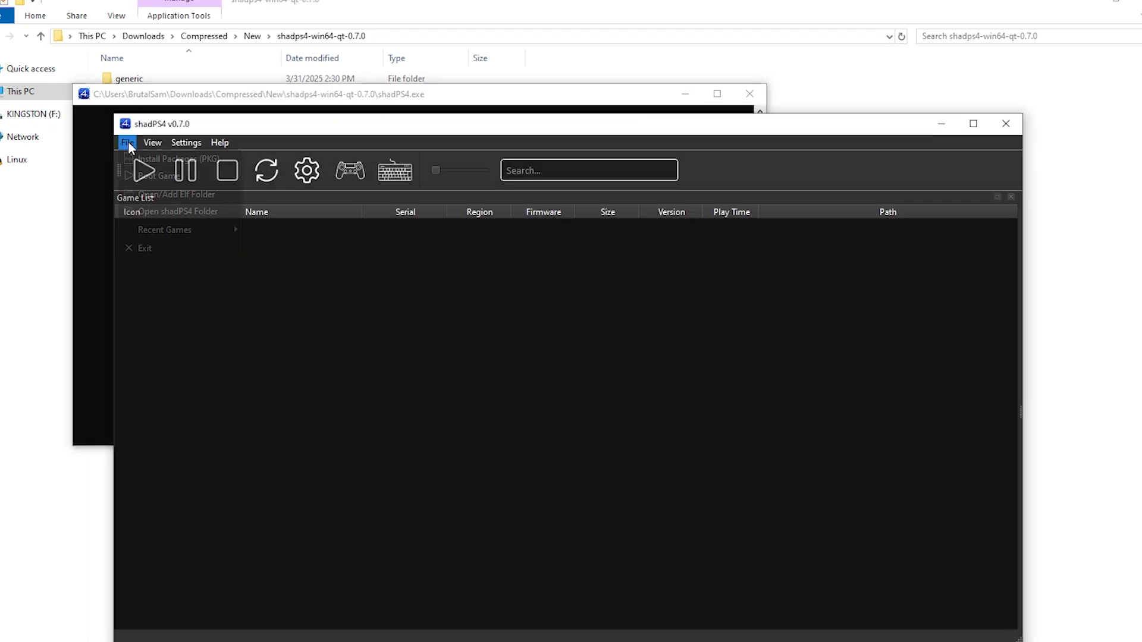
pyautogui.click(186, 165)
pyautogui.click(383, 294)
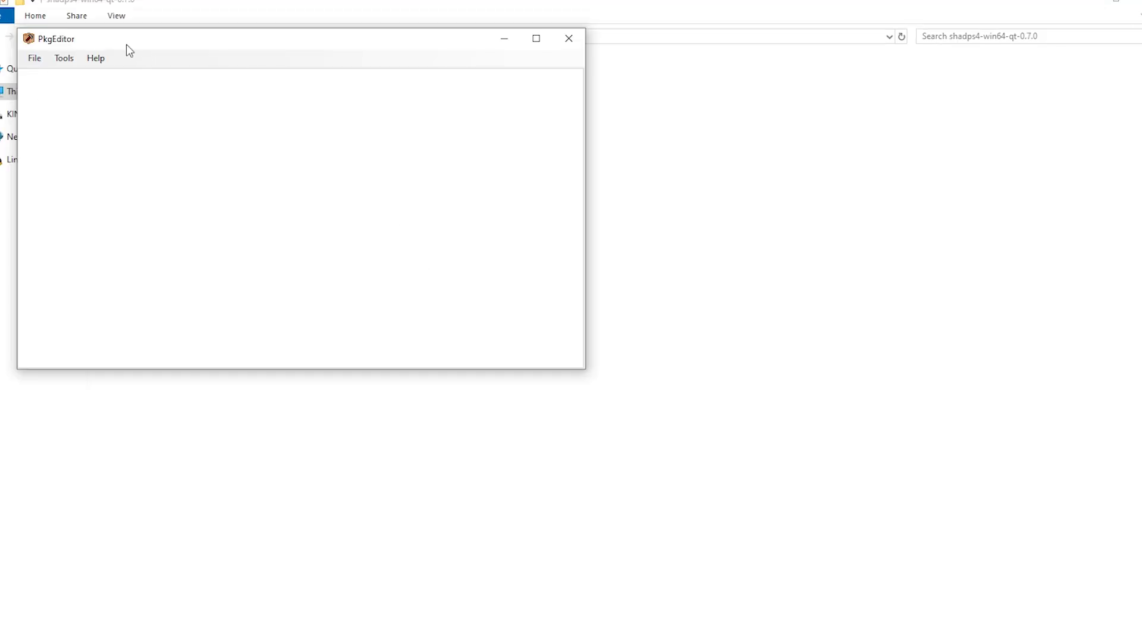
# Switch to PkgEditor and open the package PS4_LAPY10012_v1.00.pkg from the Downloads folder.
pyautogui.moveTo(126, 44); pyautogui.dragTo(439, 228)
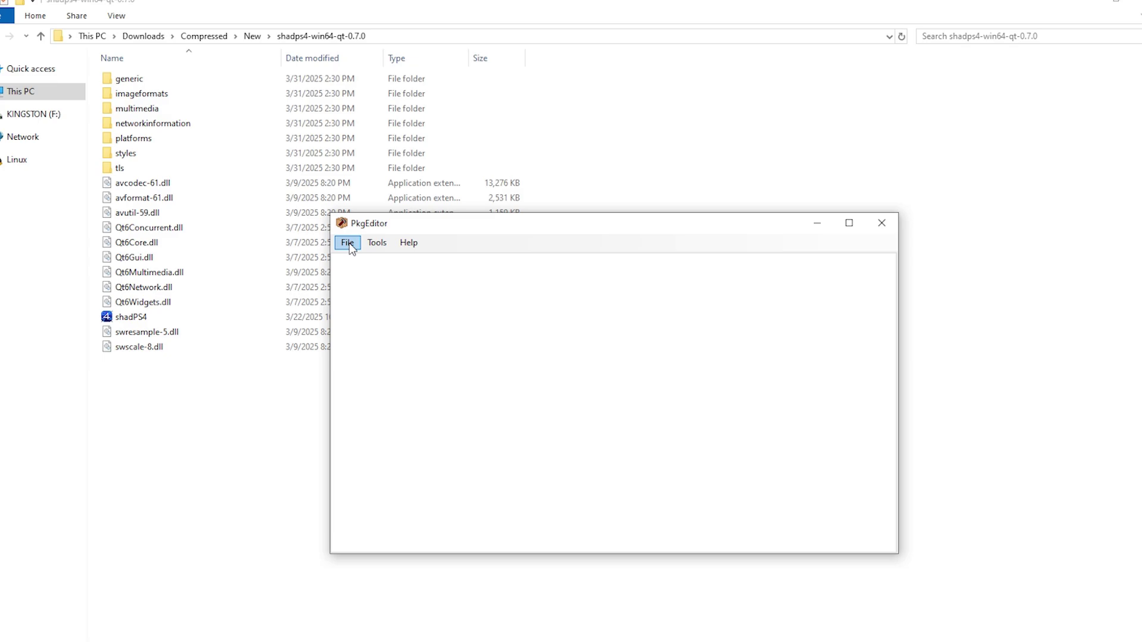
pyautogui.click(348, 243)
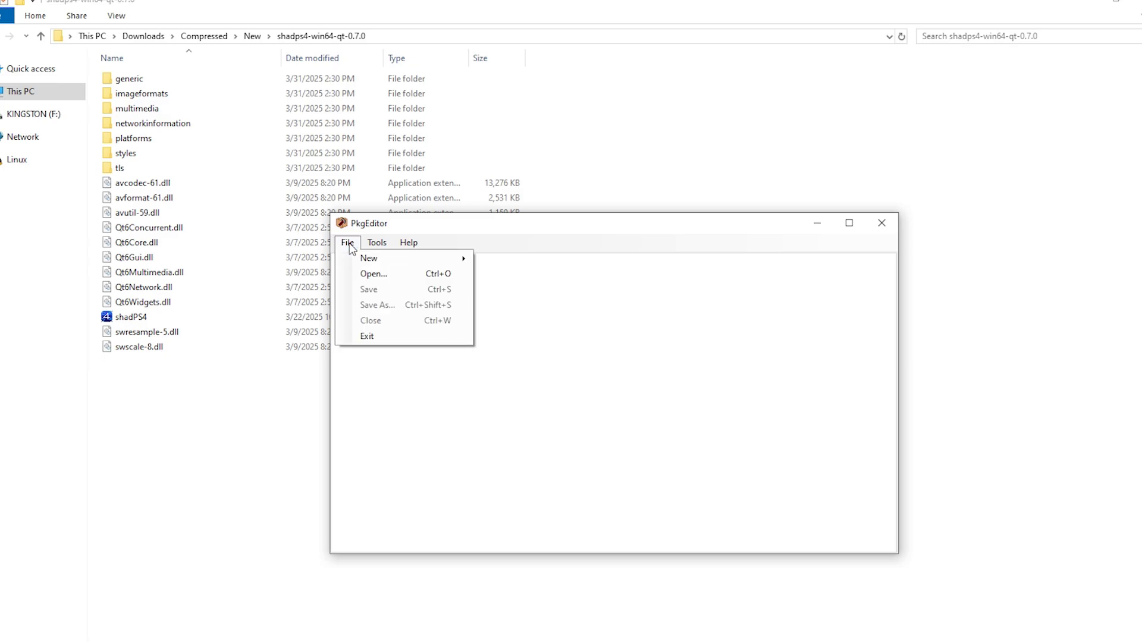
pyautogui.click(369, 274)
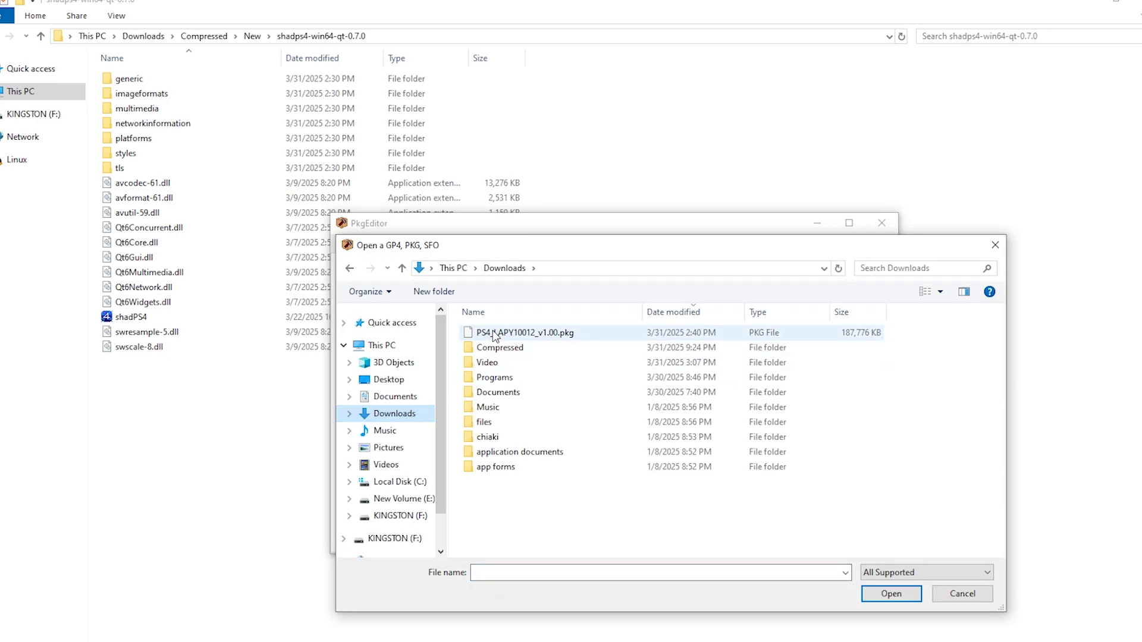
pyautogui.click(514, 332)
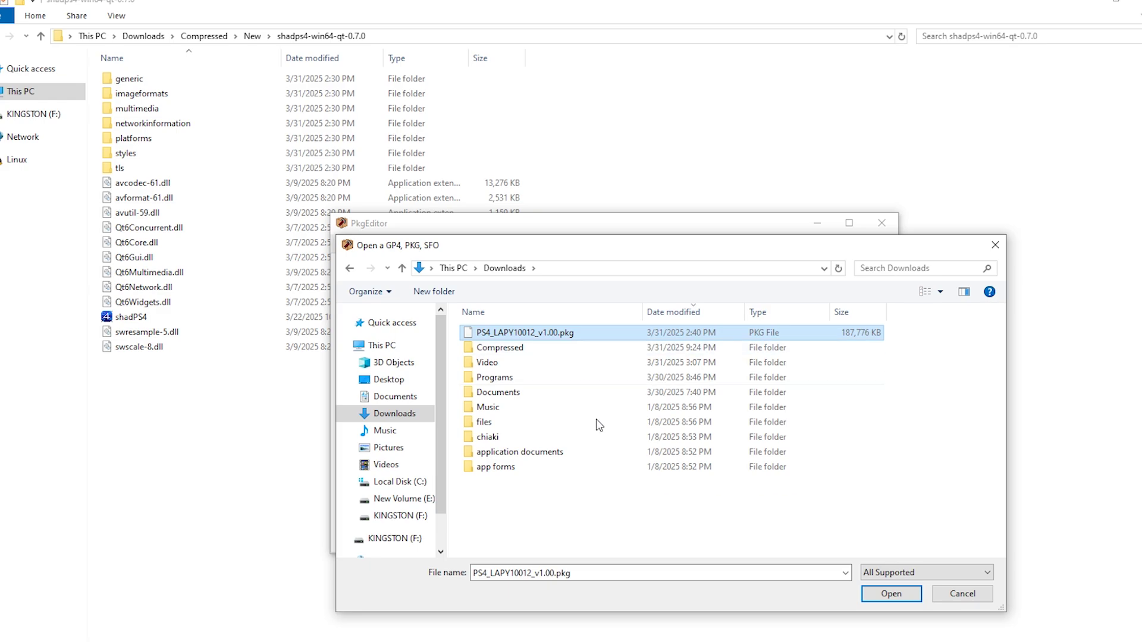
pyautogui.click(884, 599)
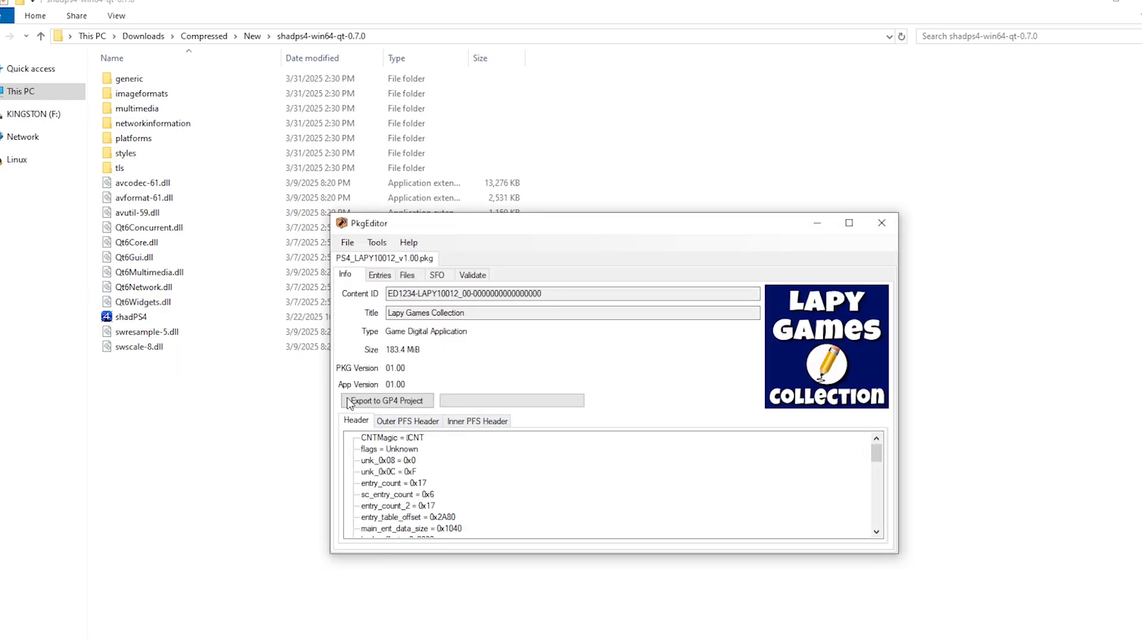
# Start exporting the package to a GP4 project and create a new folder in Downloads\Compressed\New for it.
pyautogui.click(390, 404)
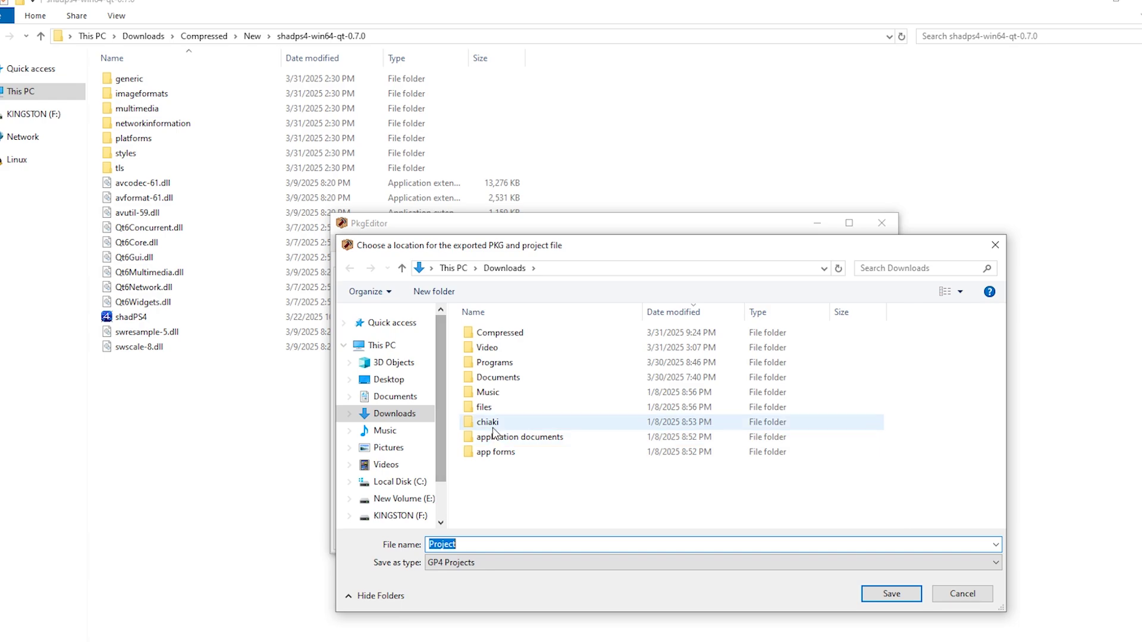
pyautogui.doubleClick(506, 335)
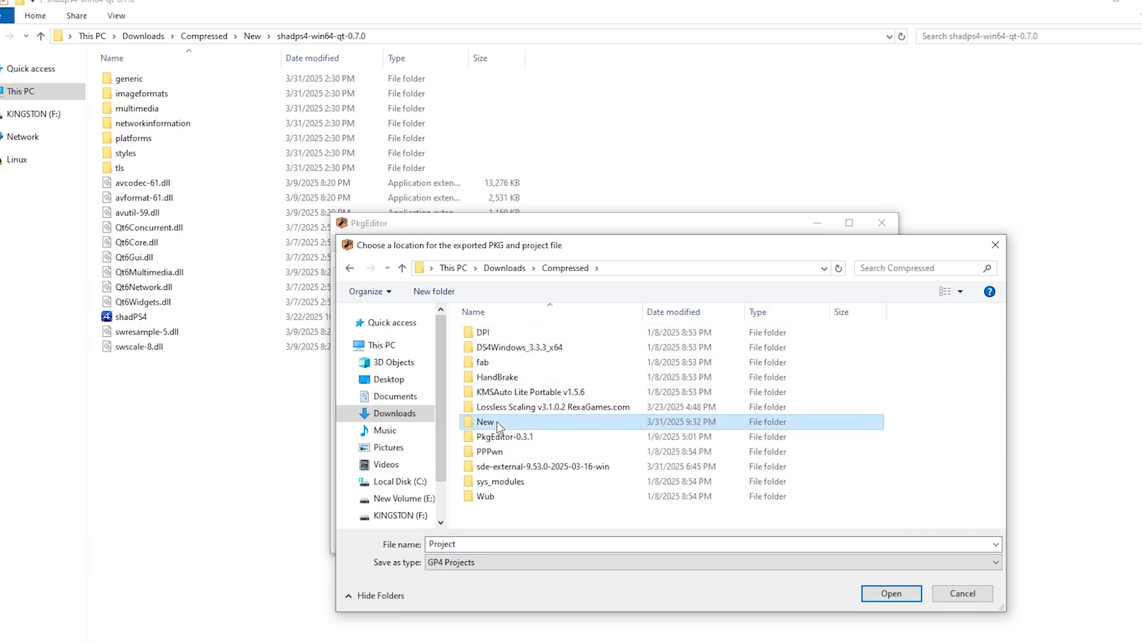
pyautogui.doubleClick(497, 422)
pyautogui.rightClick(501, 408)
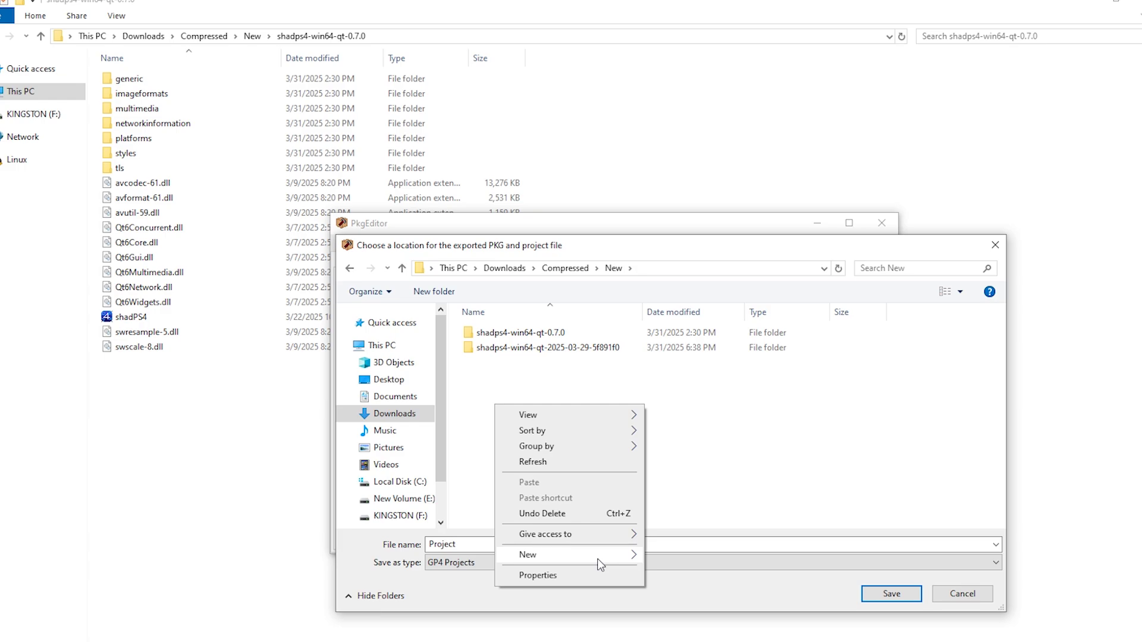
pyautogui.moveTo(597, 556)
pyautogui.click(684, 355)
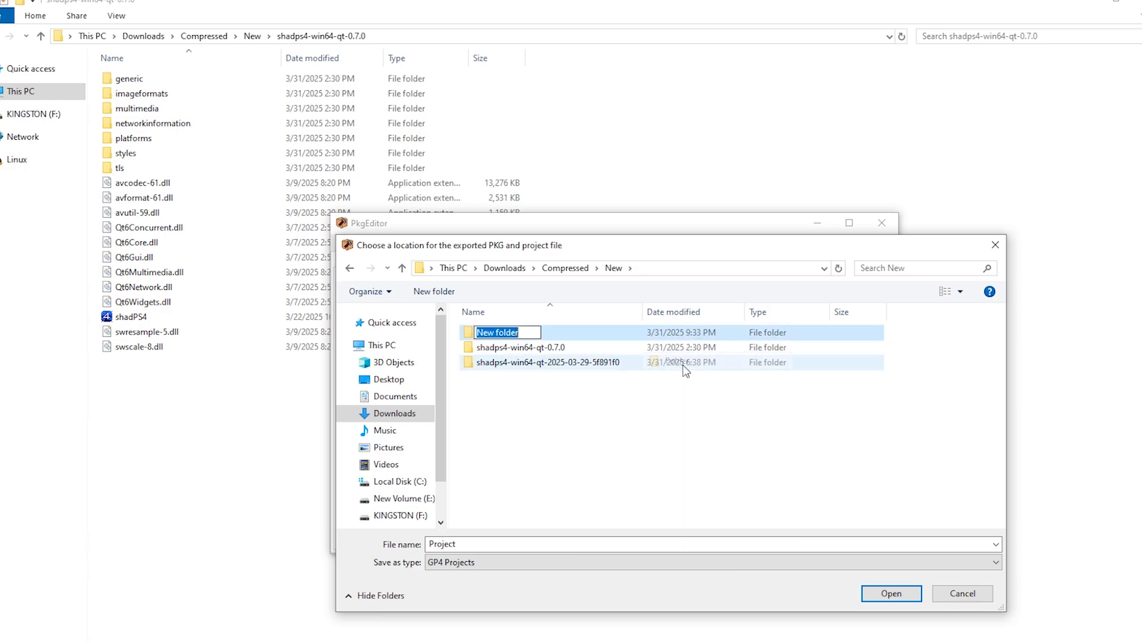
pyautogui.click(591, 410)
# Save the export as Project inside the new folder, and close PkgEditor once the package is extracted.
pyautogui.doubleClick(492, 333)
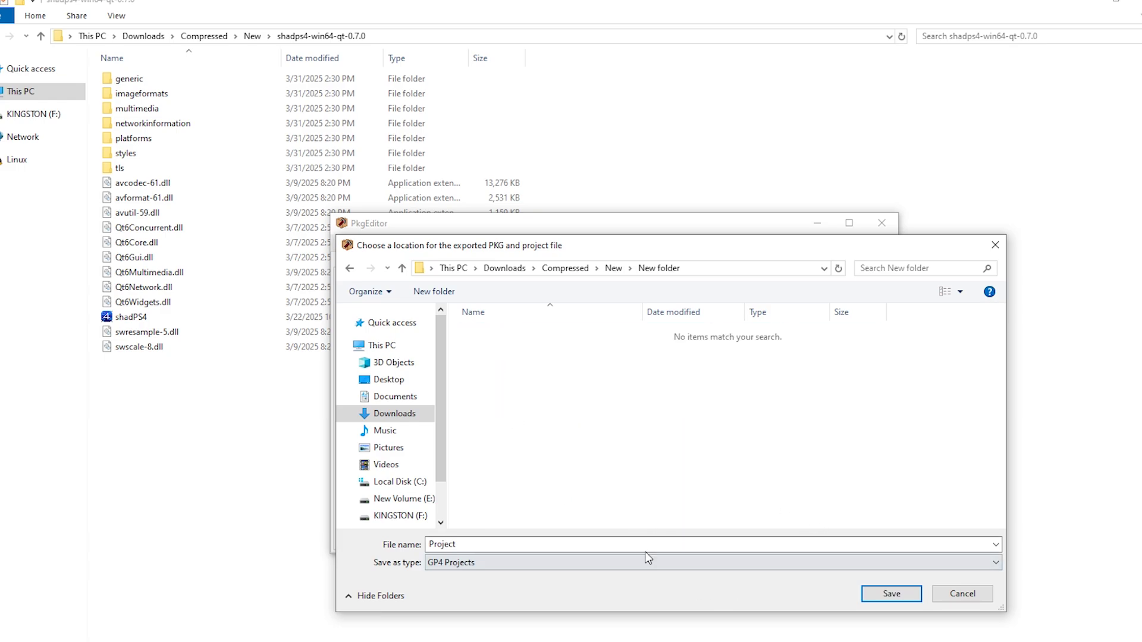
pyautogui.click(889, 595)
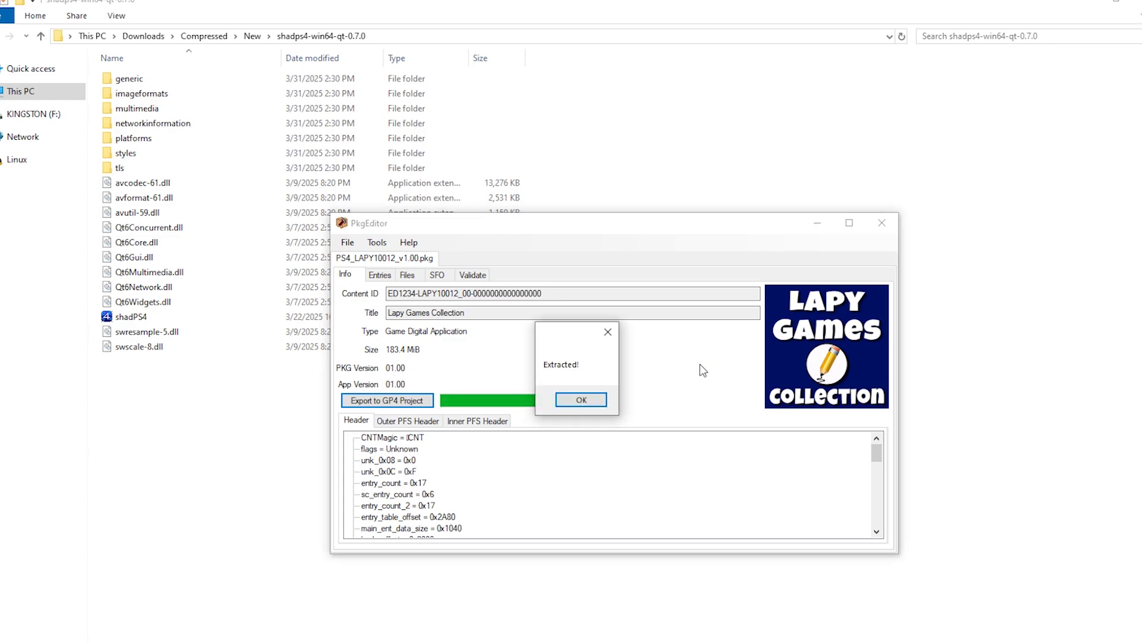
pyautogui.click(568, 405)
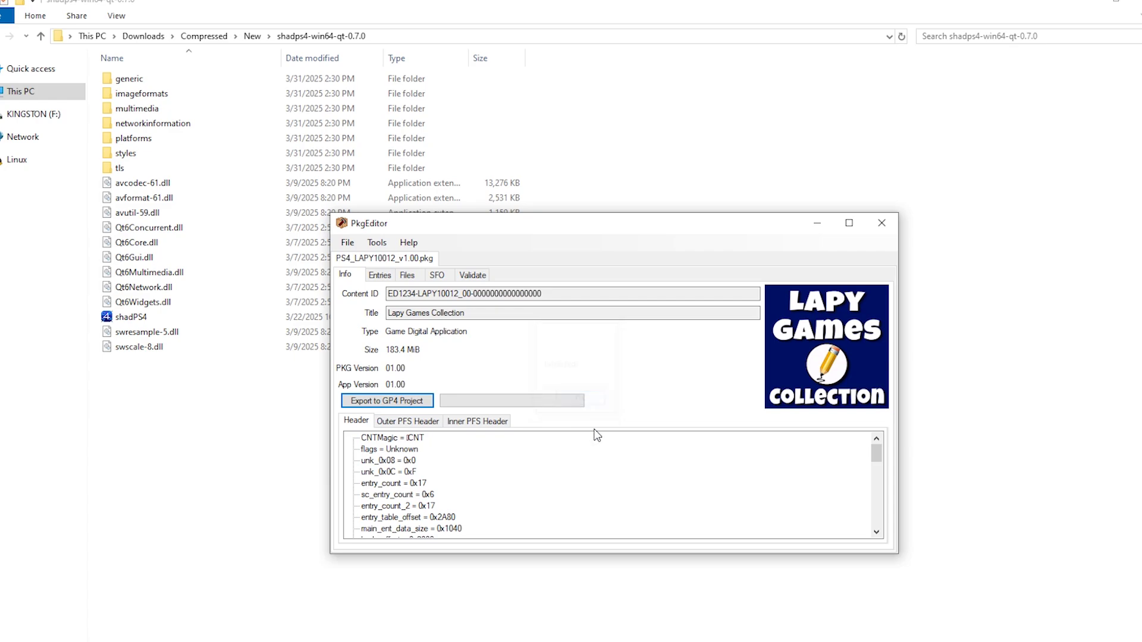
pyautogui.click(881, 224)
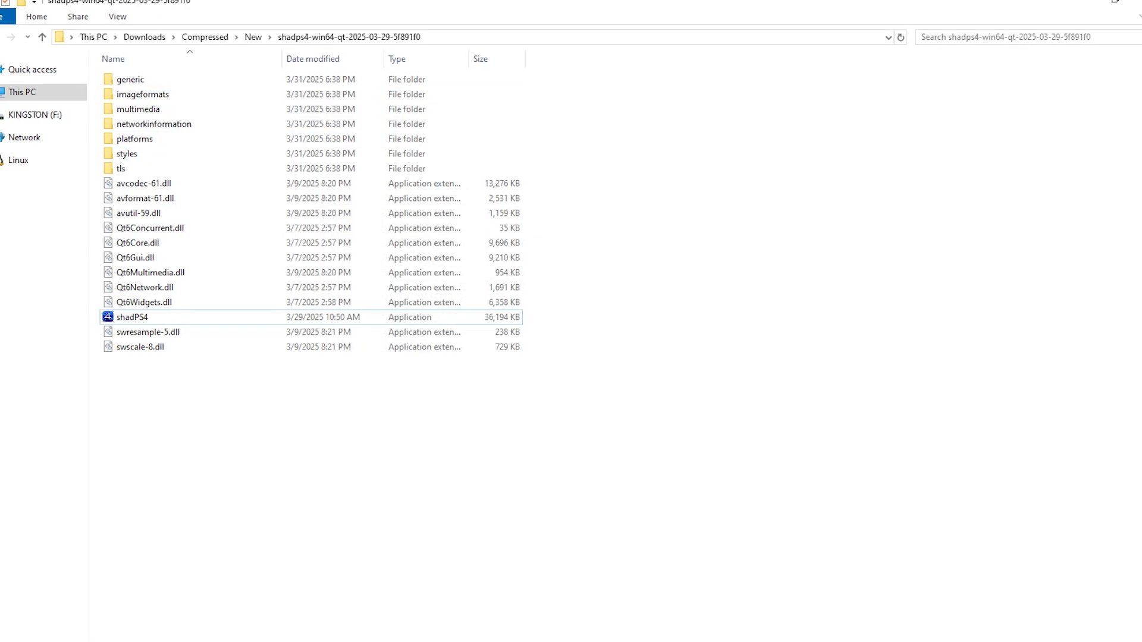
# Launch shadPS4 from the 2025-03-29 build folder and start booting a game from a file.
pyautogui.doubleClick(149, 318)
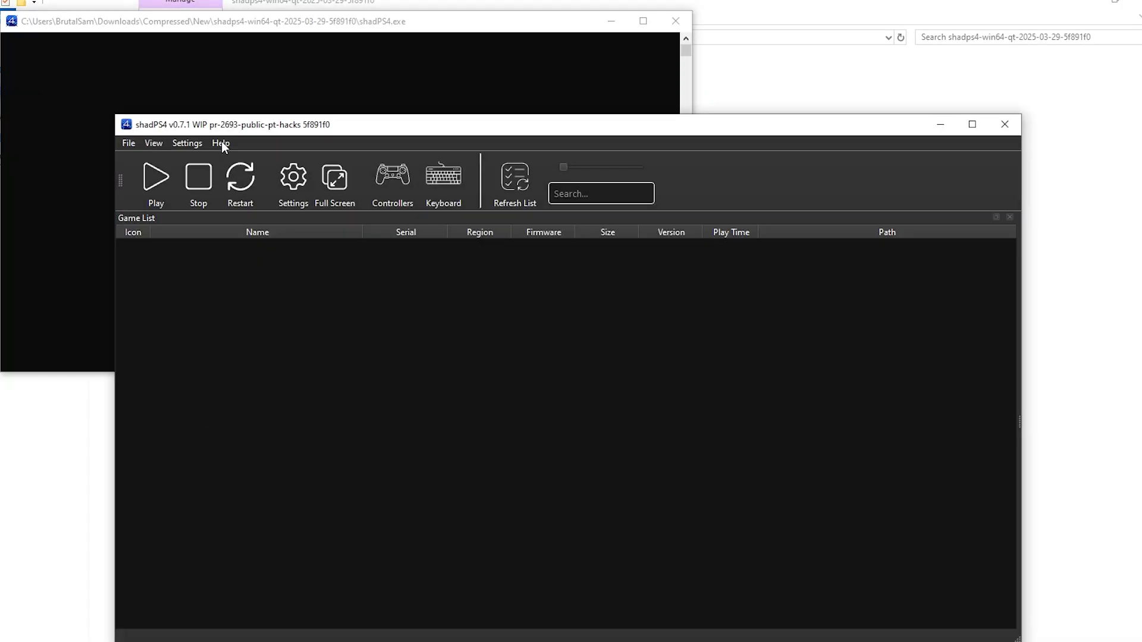
pyautogui.moveTo(231, 133); pyautogui.dragTo(279, 129)
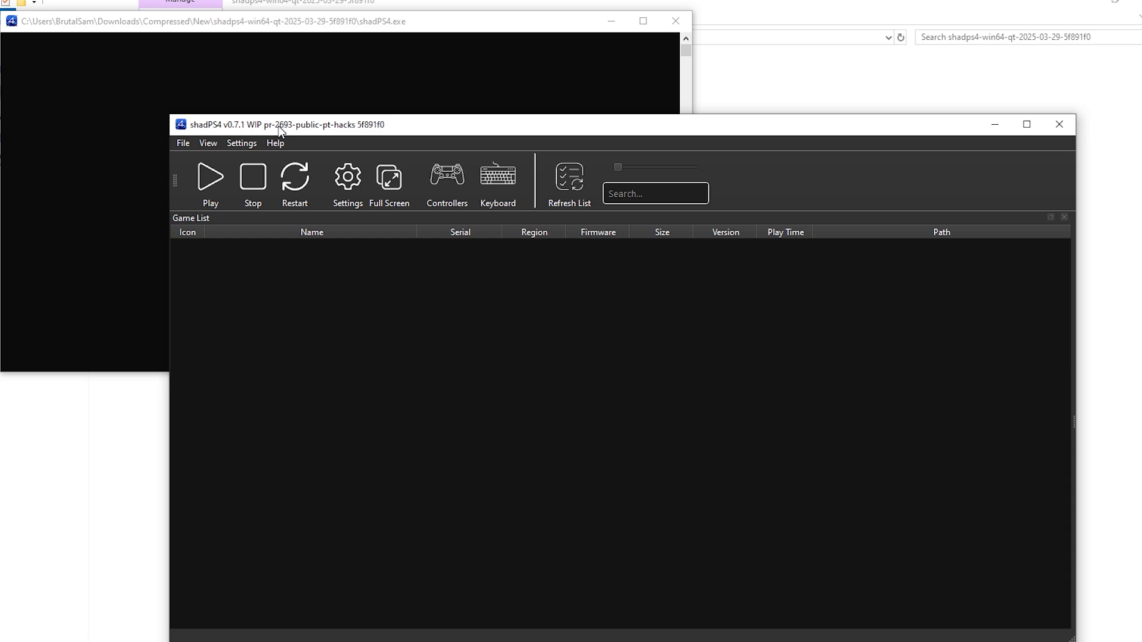
pyautogui.click(183, 143)
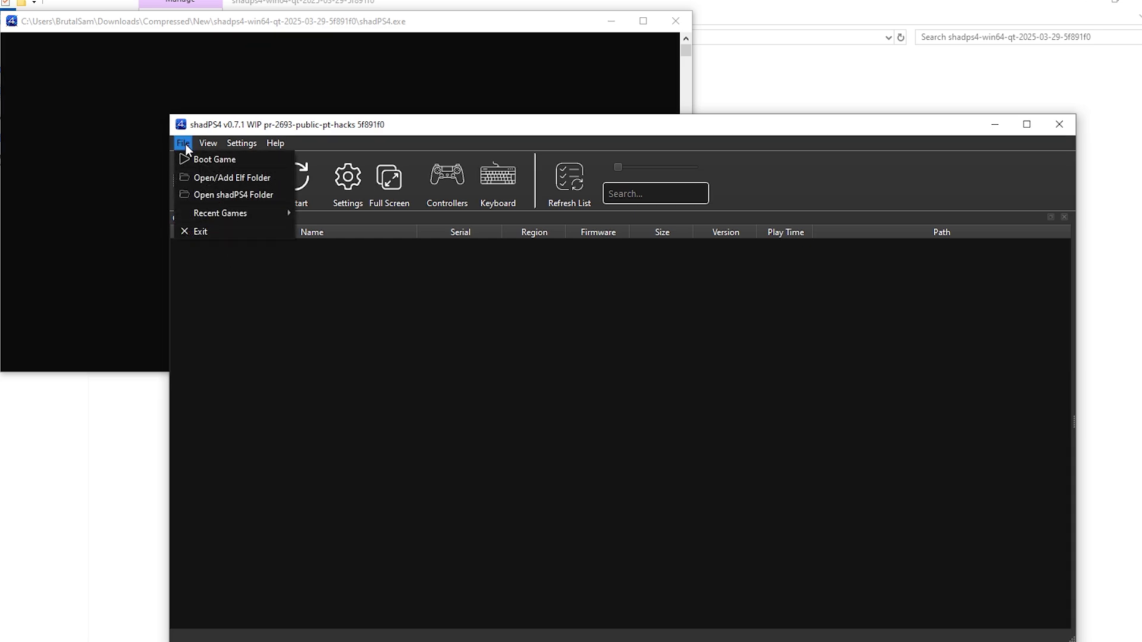
pyautogui.click(215, 161)
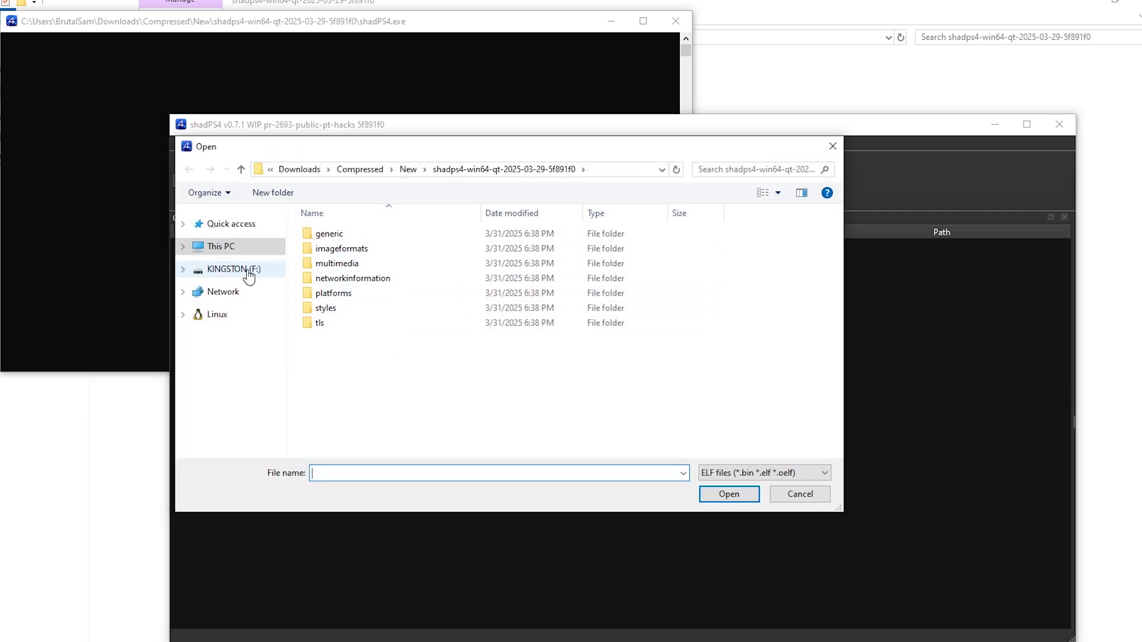
pyautogui.click(183, 247)
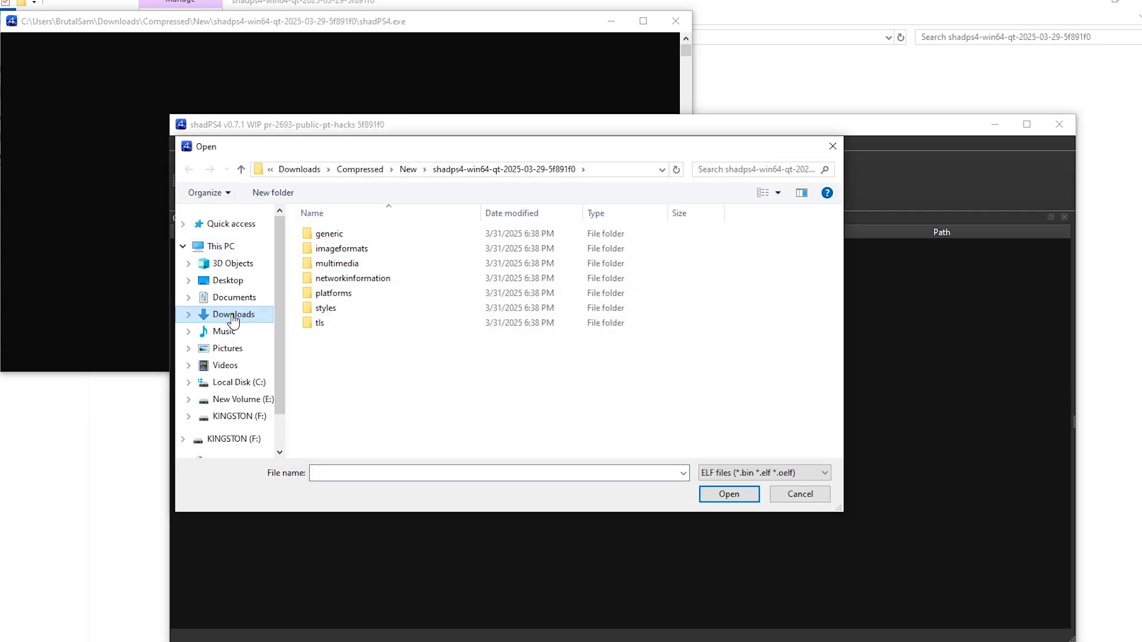
pyautogui.click(233, 320)
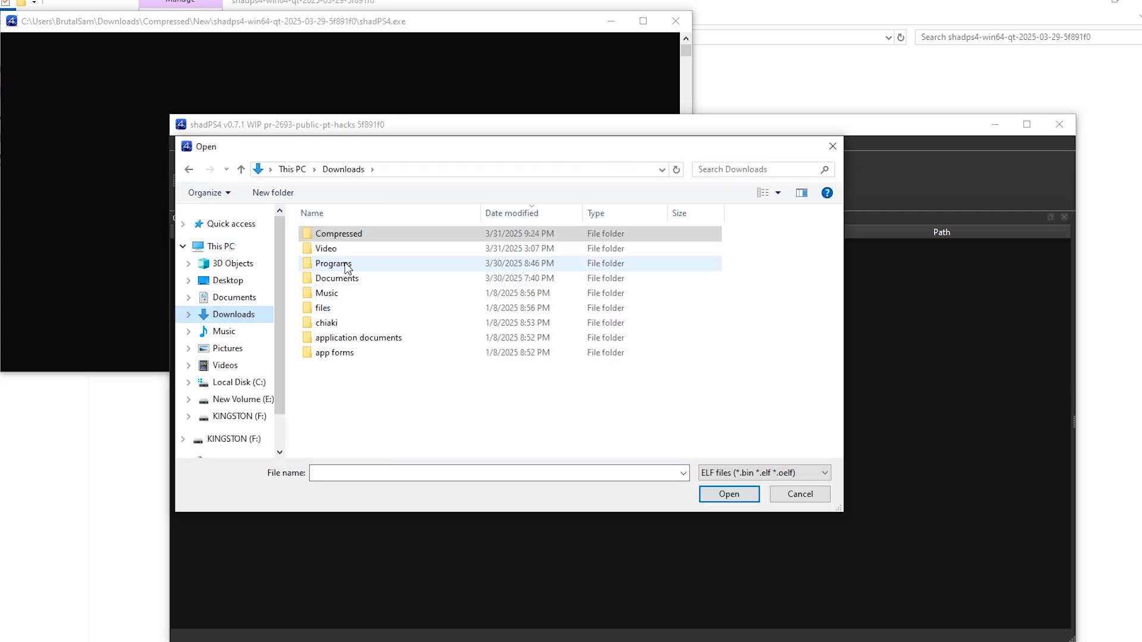
pyautogui.doubleClick(340, 233)
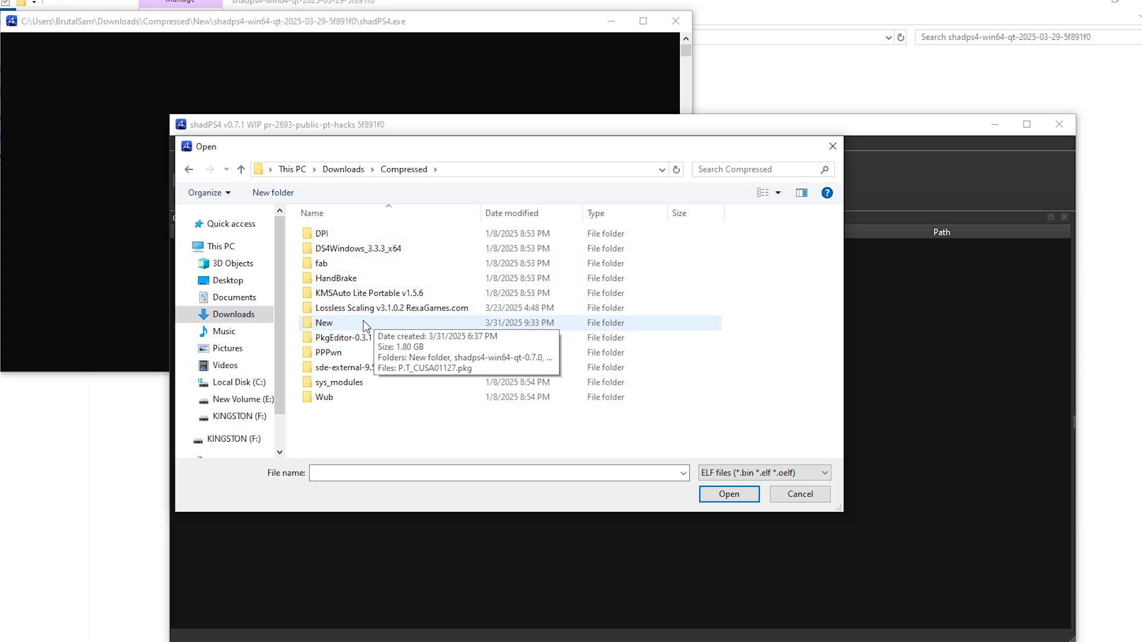
pyautogui.doubleClick(363, 323)
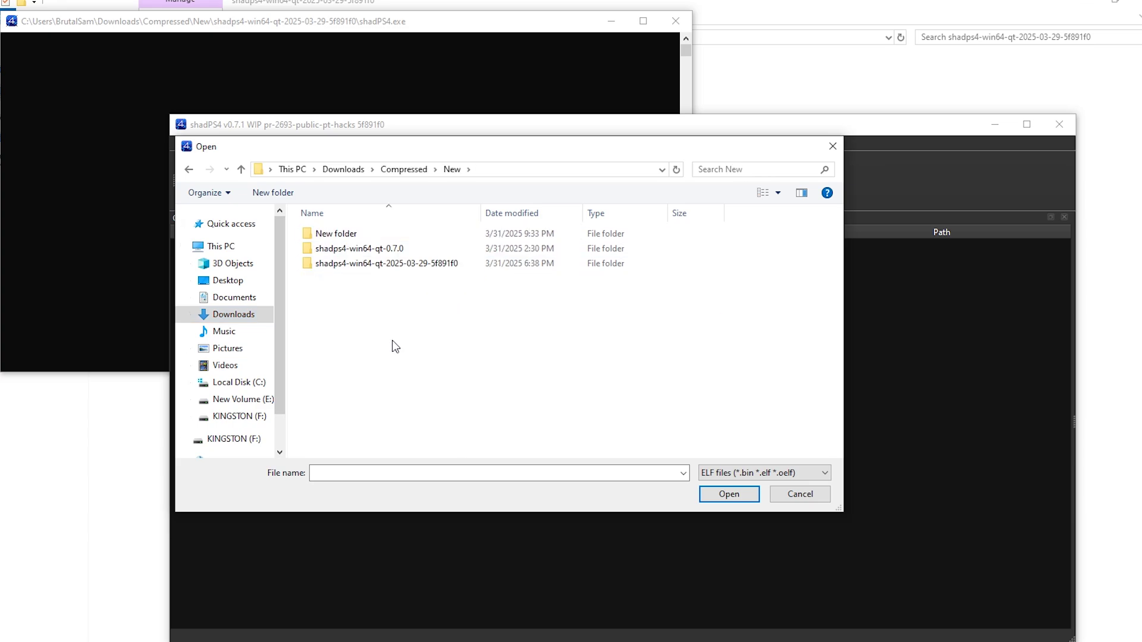
pyautogui.doubleClick(332, 233)
pyautogui.click(337, 279)
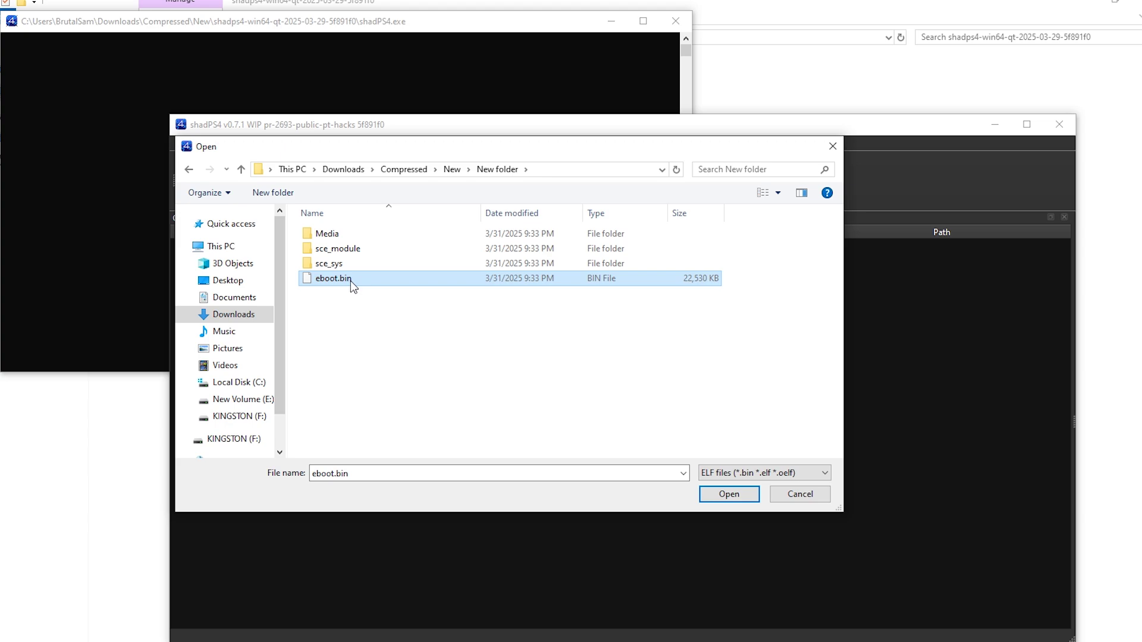
pyautogui.click(800, 497)
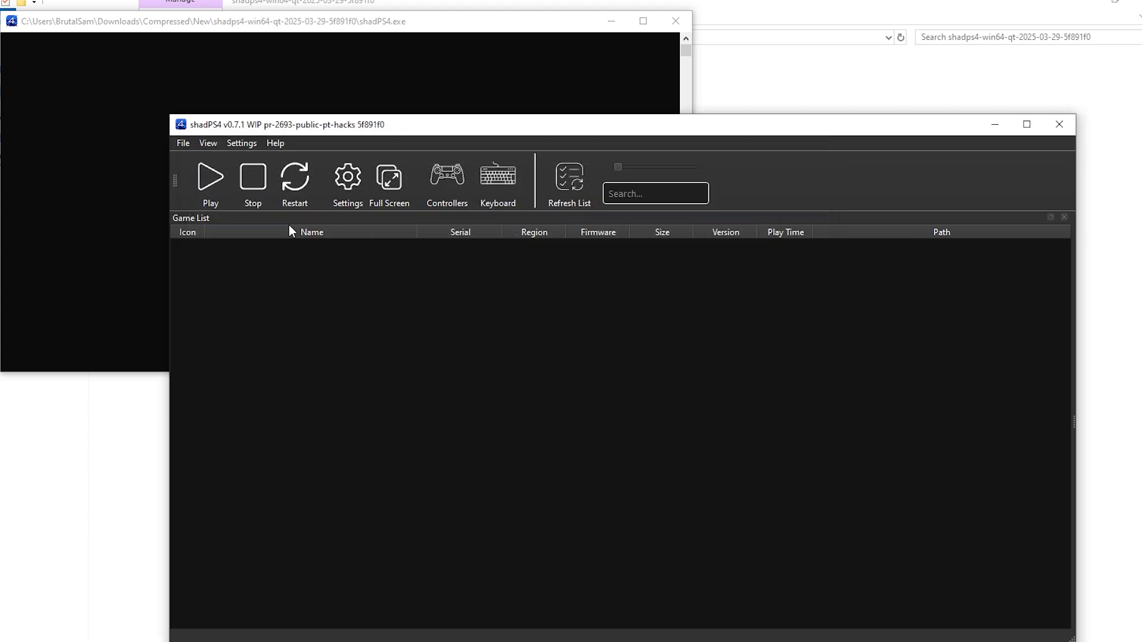
# Add Downloads\Compressed\New as a game folder, save the settings, and select Lapy Games Collection in the game list.
pyautogui.click(346, 182)
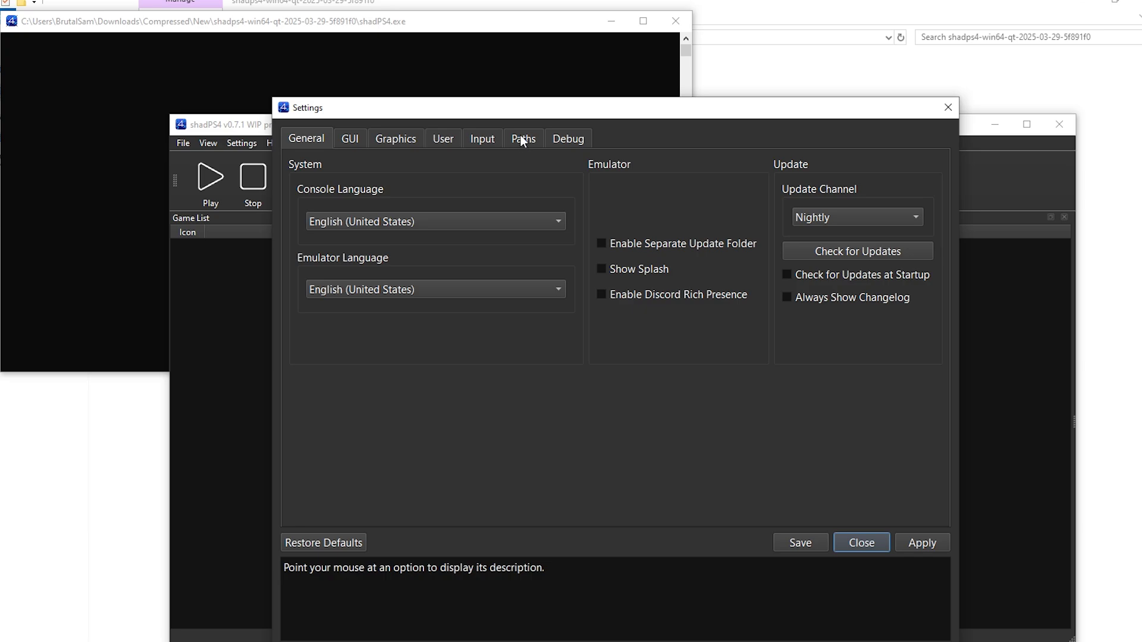
pyautogui.click(521, 139)
pyautogui.click(325, 191)
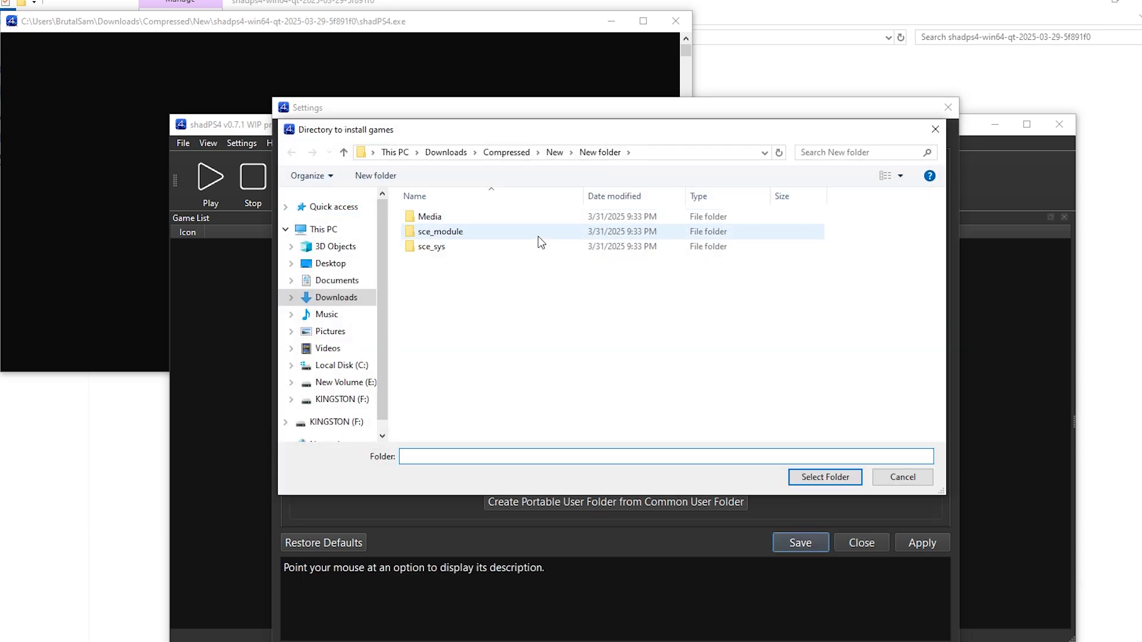
pyautogui.click(555, 153)
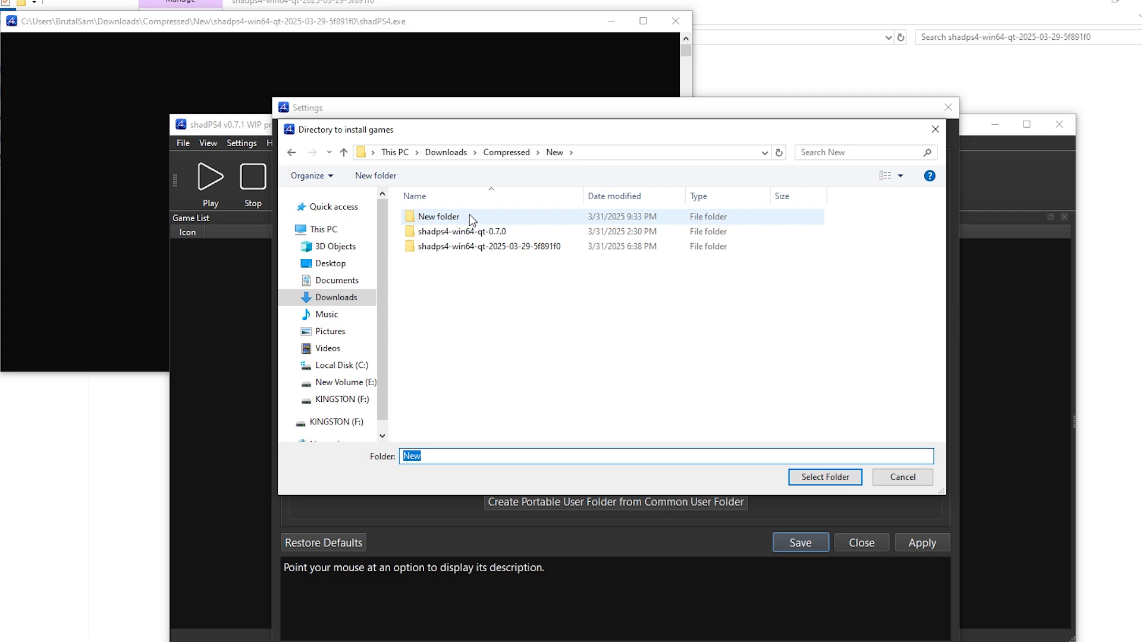
pyautogui.click(824, 477)
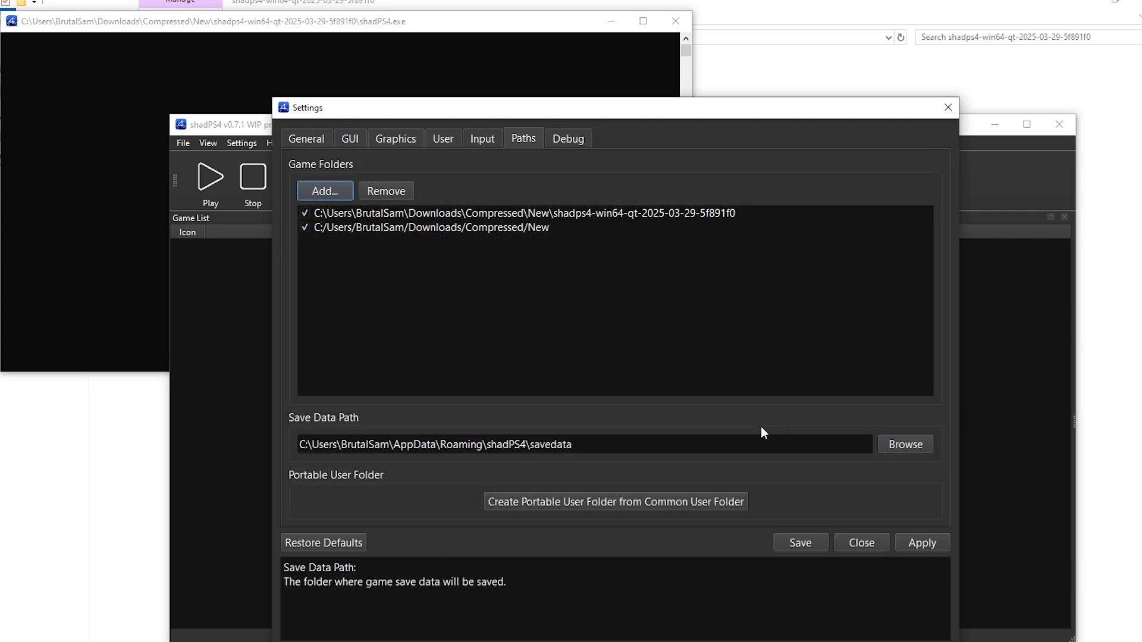
pyautogui.click(926, 544)
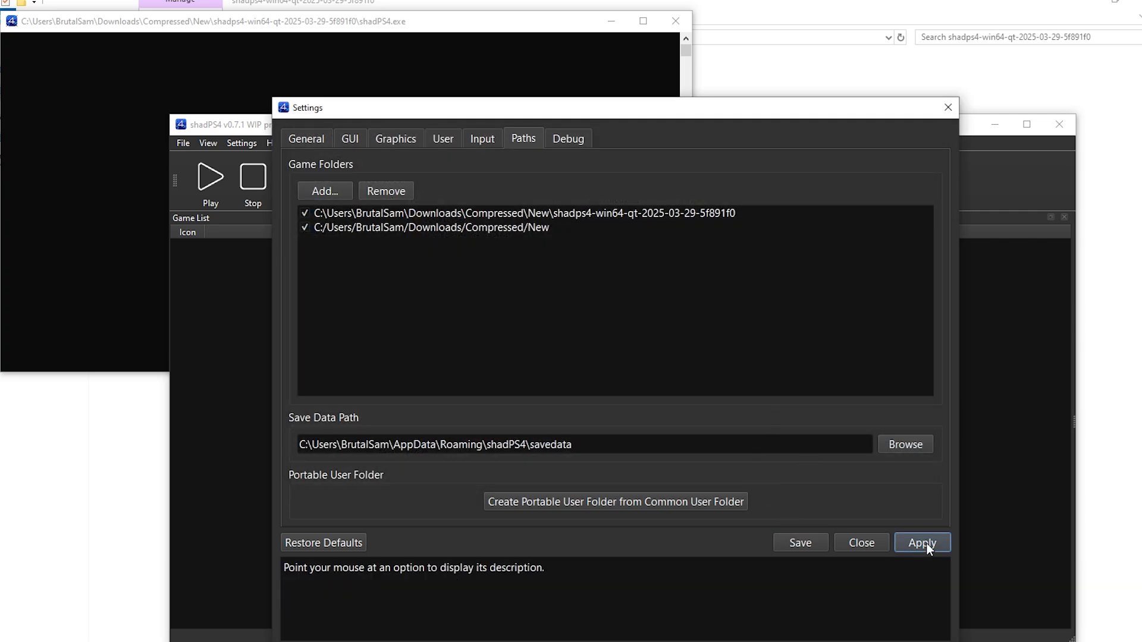
pyautogui.click(786, 541)
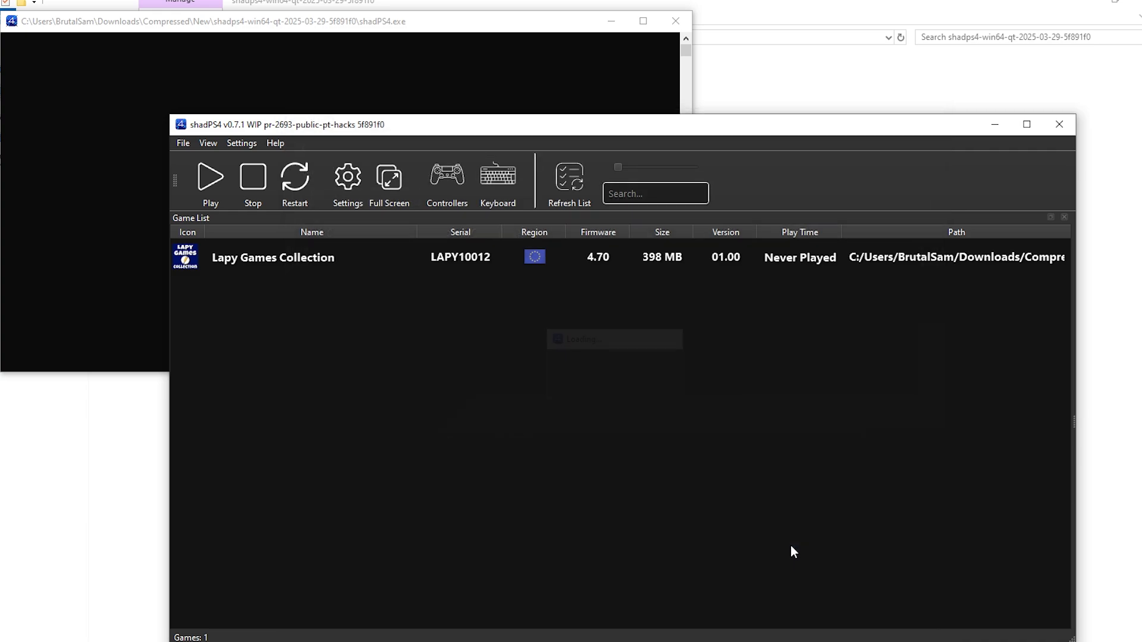
pyautogui.click(287, 262)
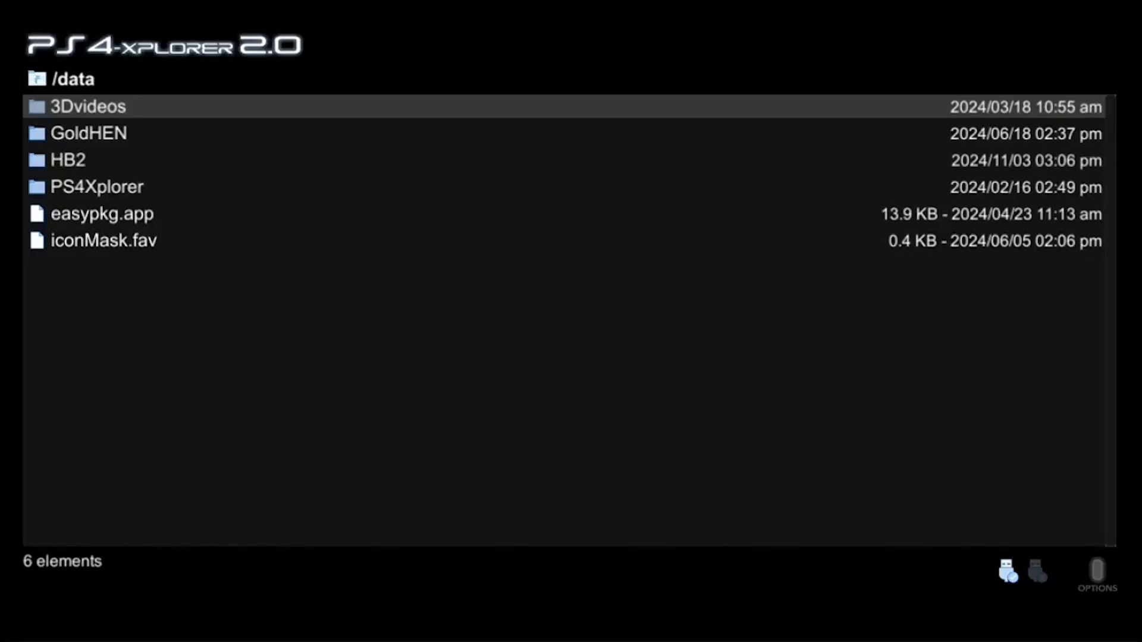
# Switch to PS4-Xplorer 2.0 and open easypkg.app from the /data folder.
pyautogui.press('Down')
pyautogui.press('Down')
pyautogui.press('Down')
pyautogui.press('Down')
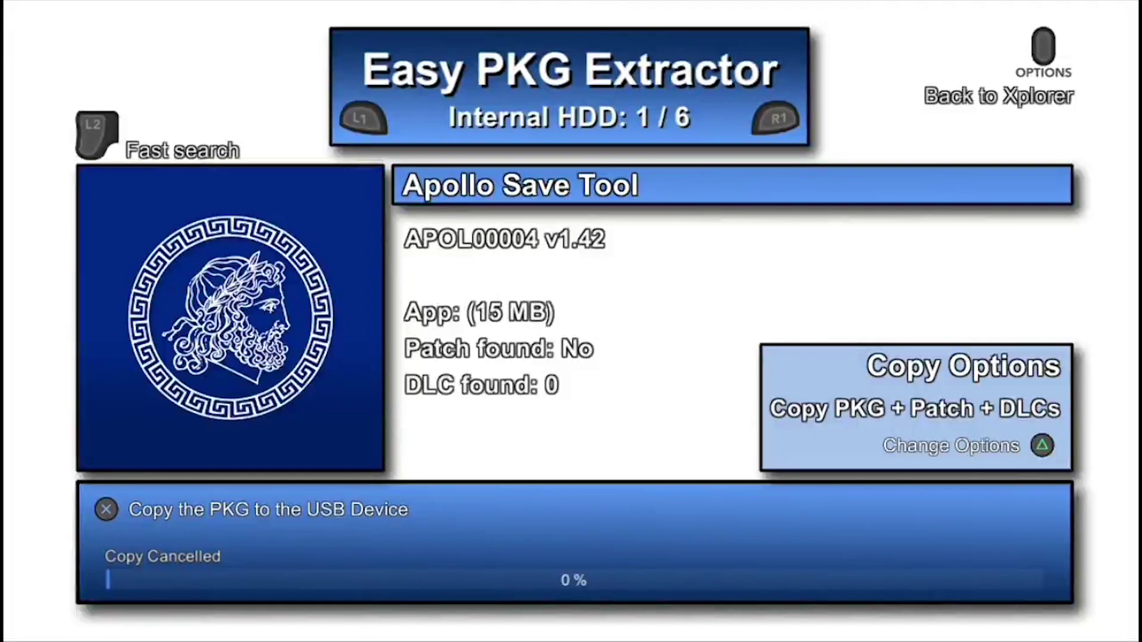
# Find Remote PKG installer among the internal HDD apps and start copying its PKG, patch and DLCs to the USB device.
pyautogui.press('Right')
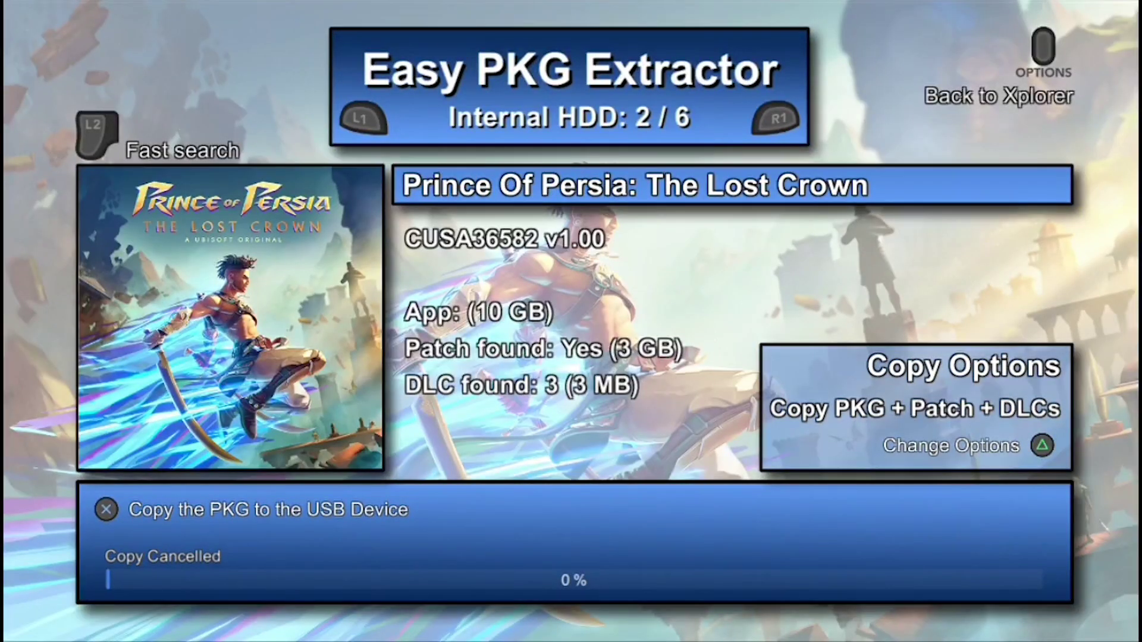
pyautogui.press('Right')
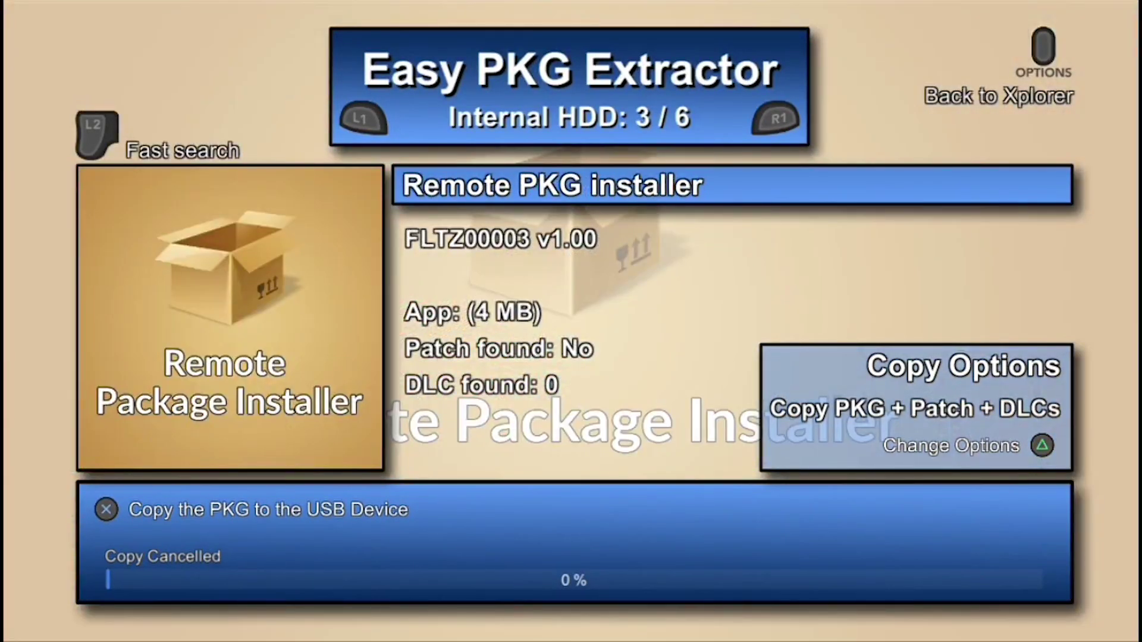
pyautogui.press('Return')
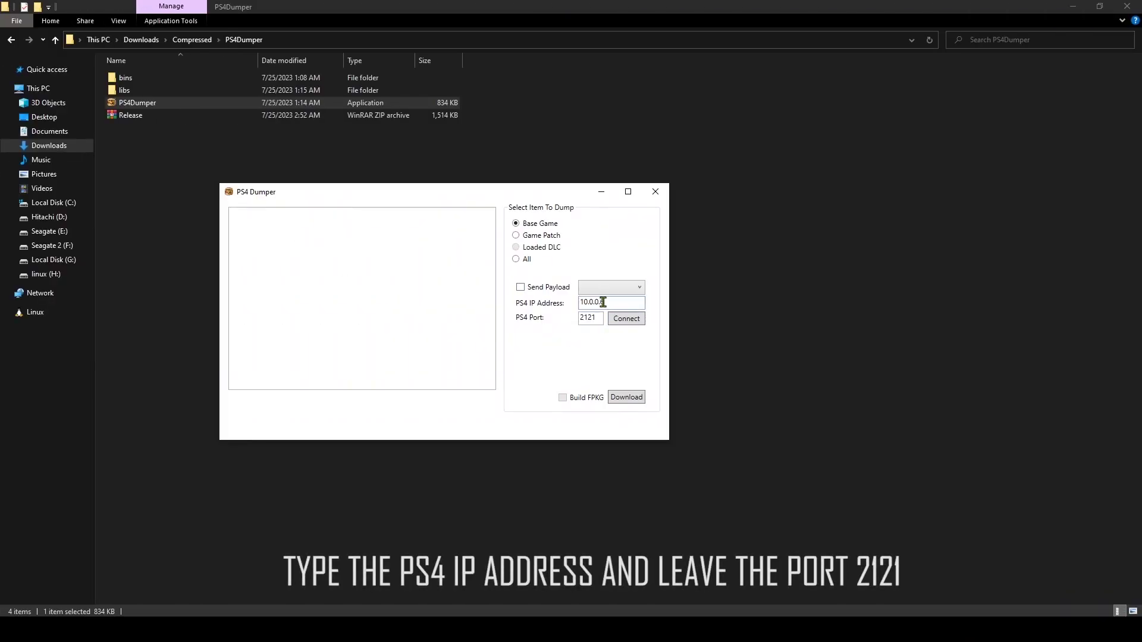
# Switch to PS4 Dumper and set the PS4 IP address to 192.168.1.15.
pyautogui.doubleClick(606, 302)
pyautogui.write('192')
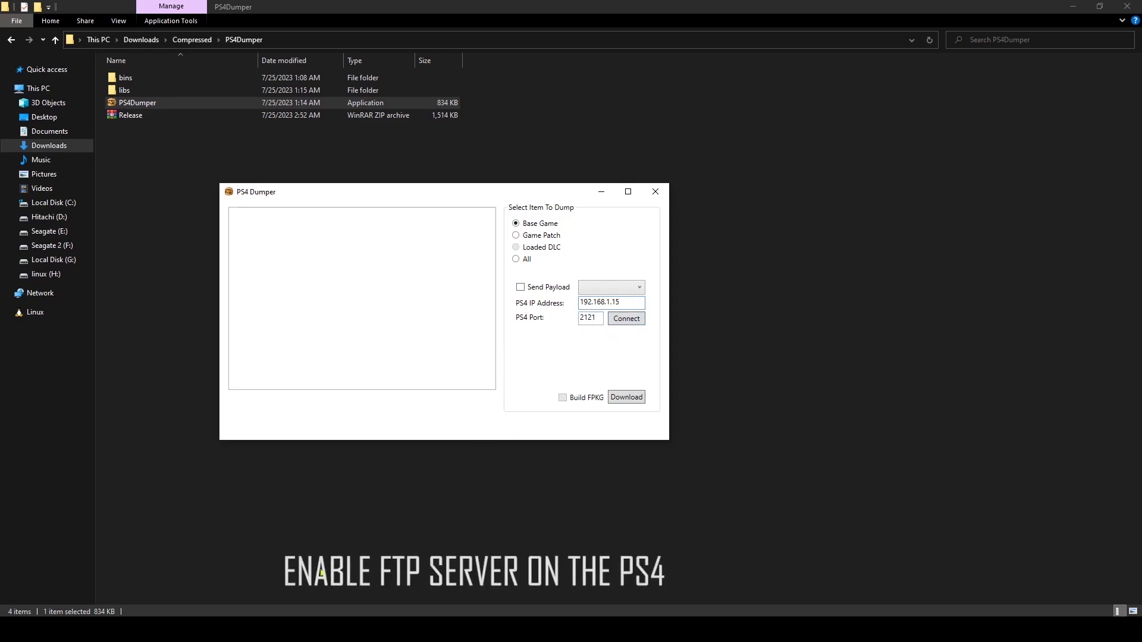
# Switch to the Chiaki stream, check the FTP server option in GoldHEN's Servers Settings, and return to the home screen.
pyautogui.hotkey('alt', 'Tab')
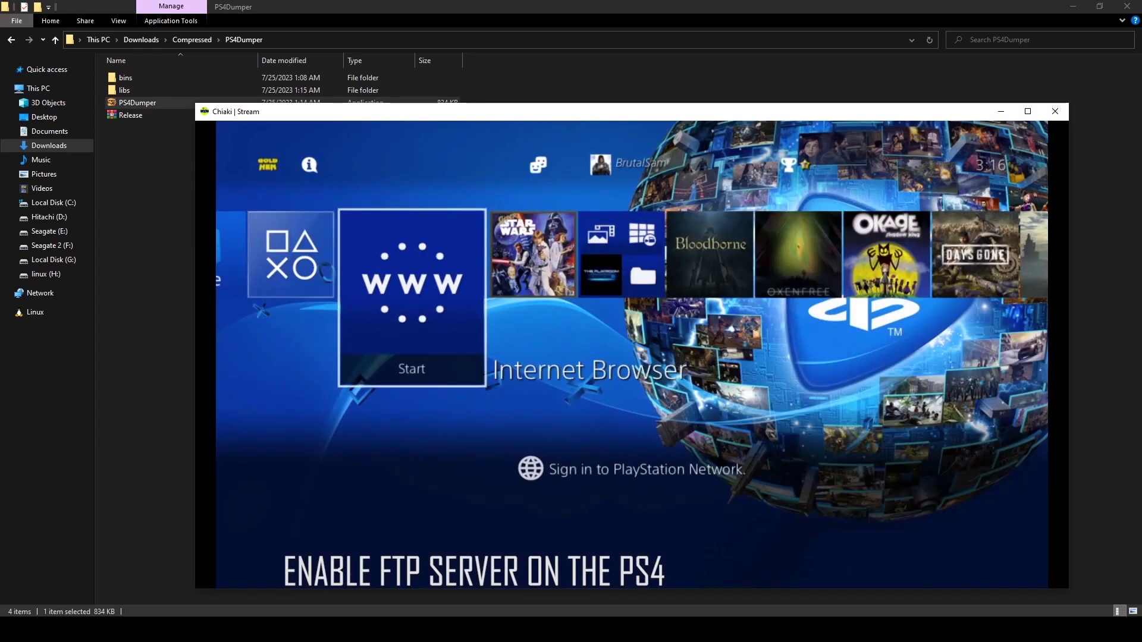
pyautogui.press('Up')
pyautogui.press('Return')
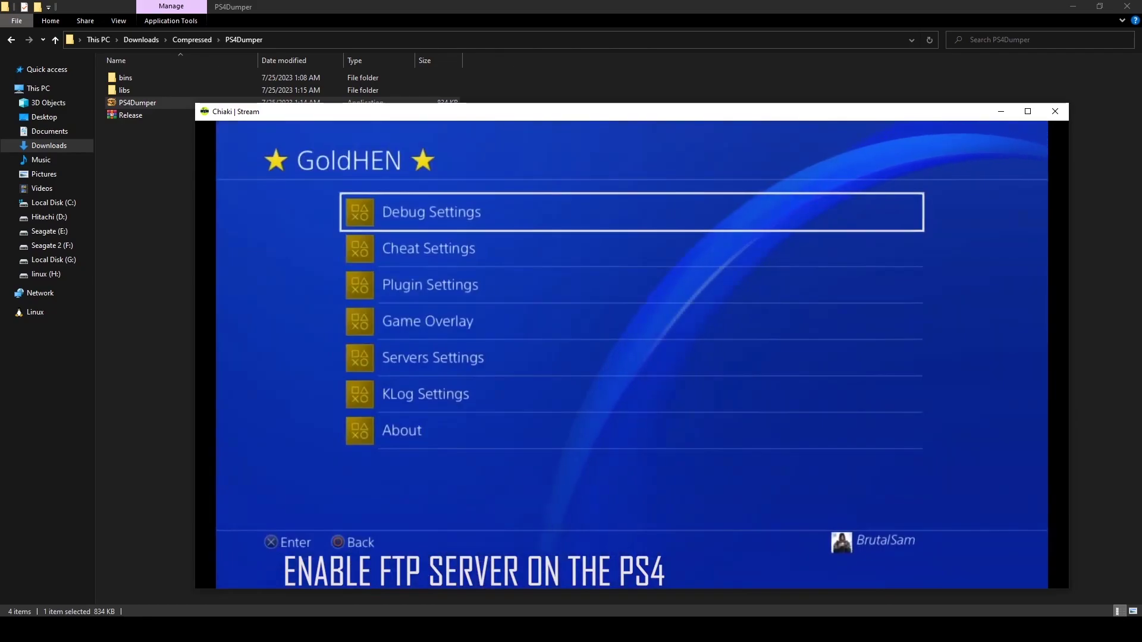
pyautogui.press('Down')
pyautogui.press('Down')
pyautogui.press('Down')
pyautogui.press('Down')
pyautogui.press('Return')
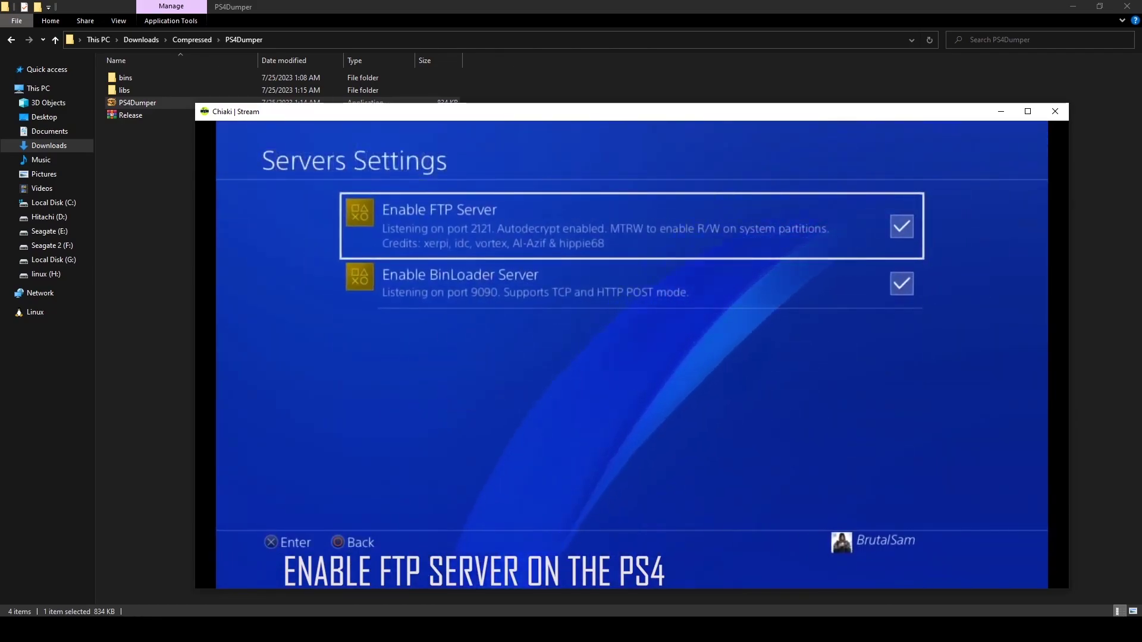
pyautogui.press('BackSpace')
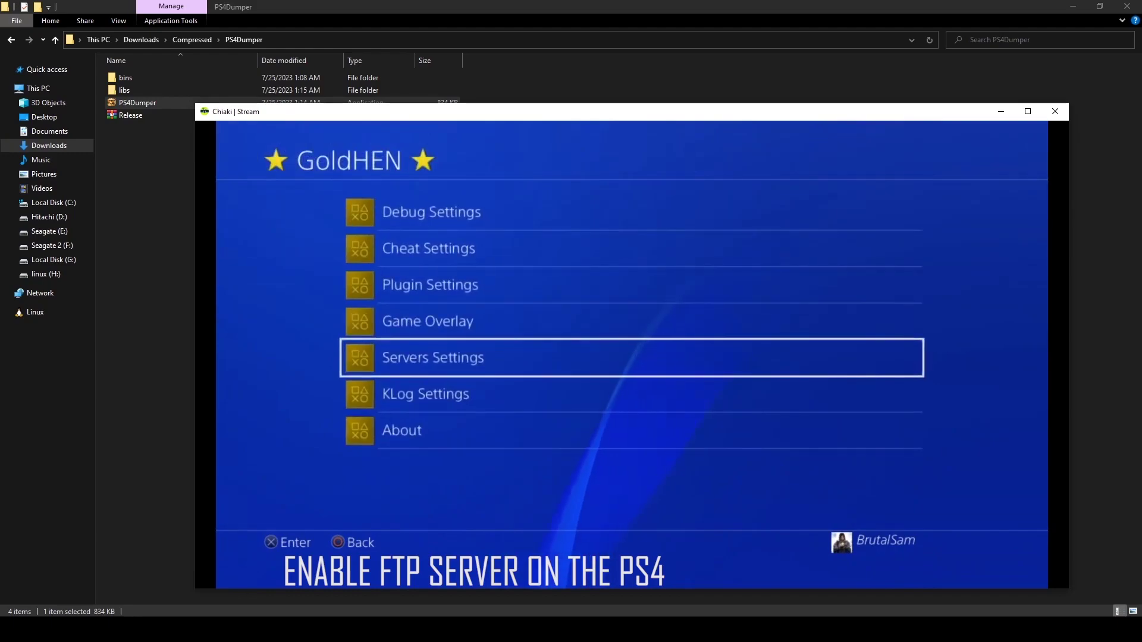
pyautogui.press('BackSpace')
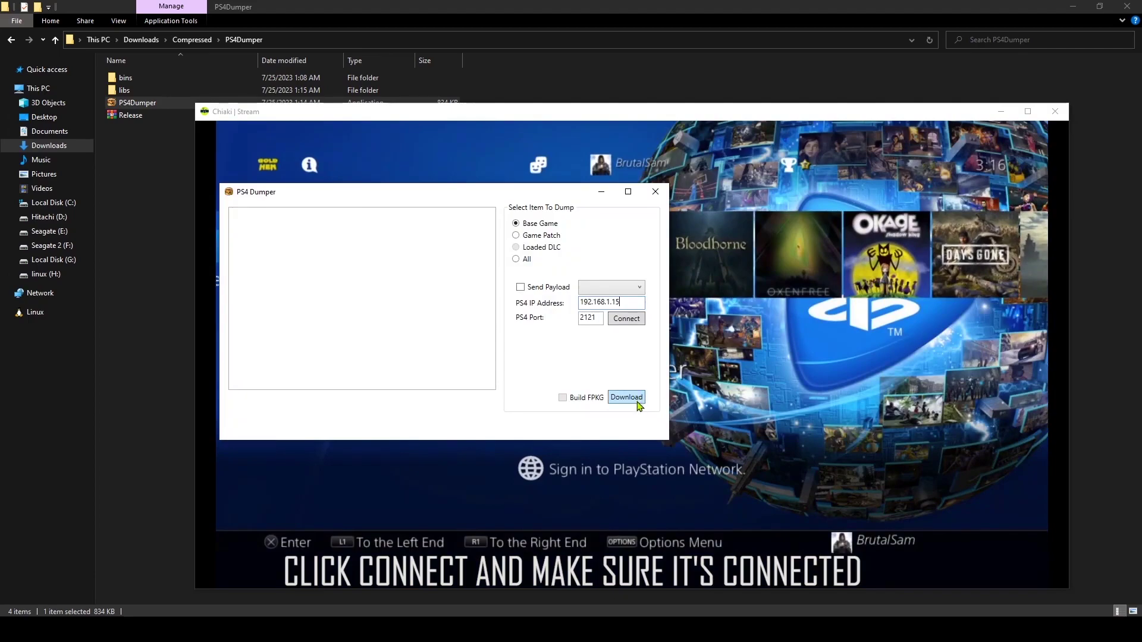
# Connect PS4 Dumper to the console on port 2121, dump the base game of Super Star Wars, and dismiss the completion message.
pyautogui.click(626, 318)
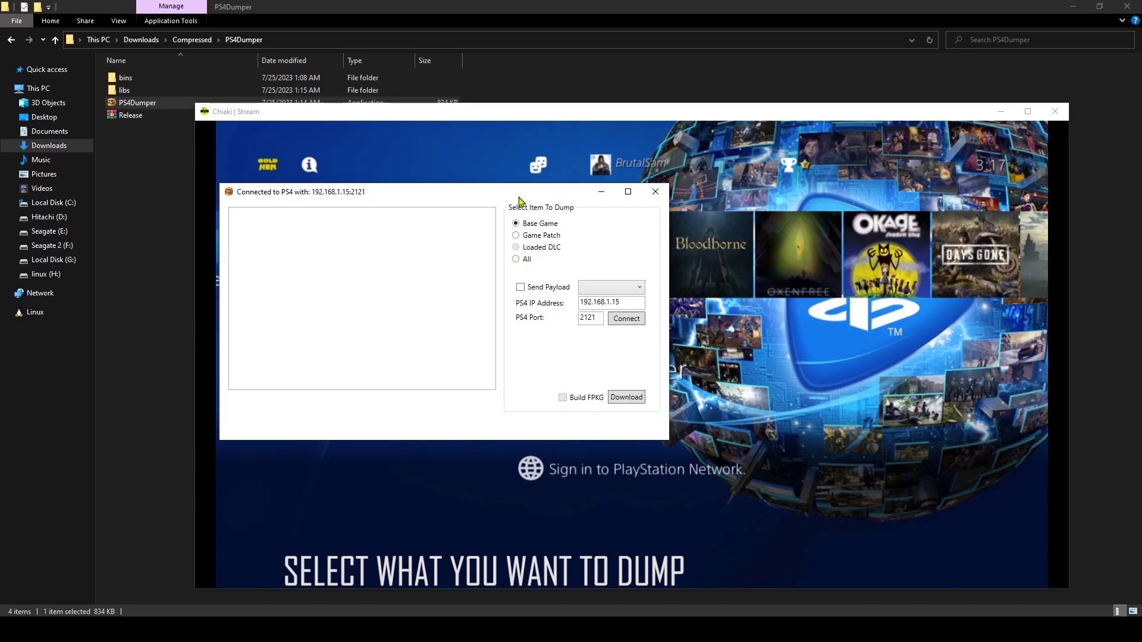
pyautogui.moveTo(519, 198); pyautogui.dragTo(586, 314)
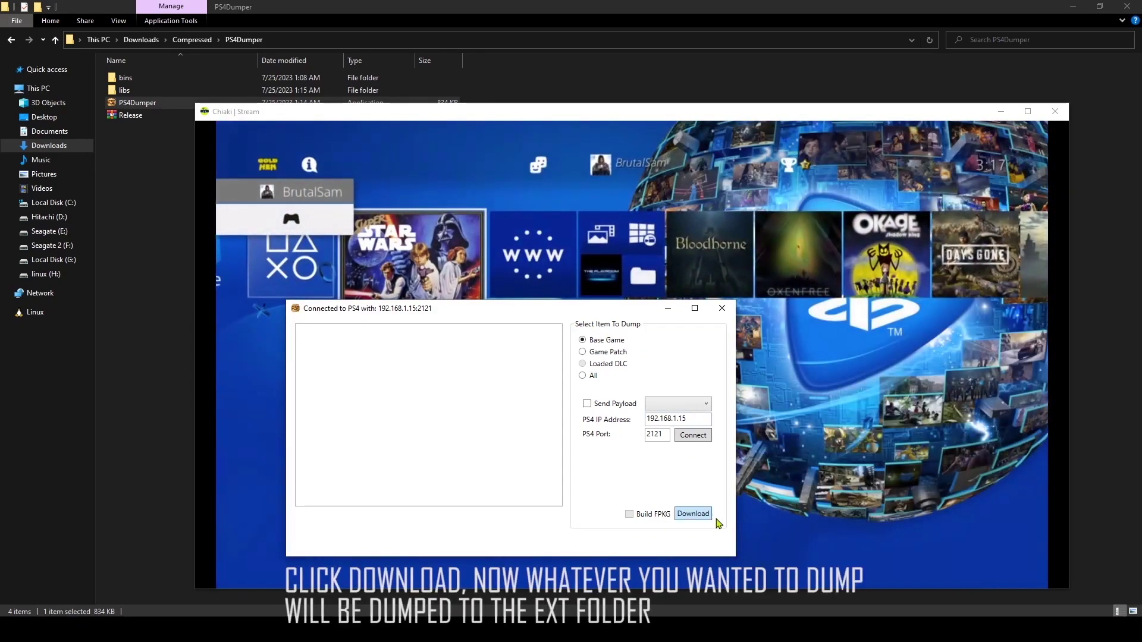
pyautogui.click(694, 514)
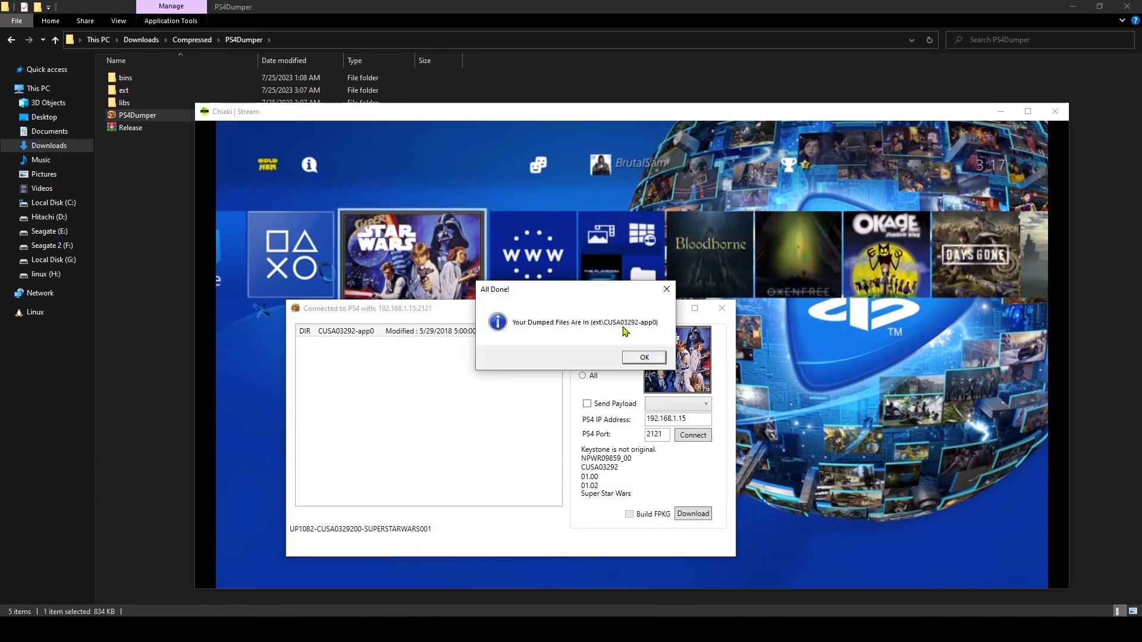
pyautogui.click(652, 359)
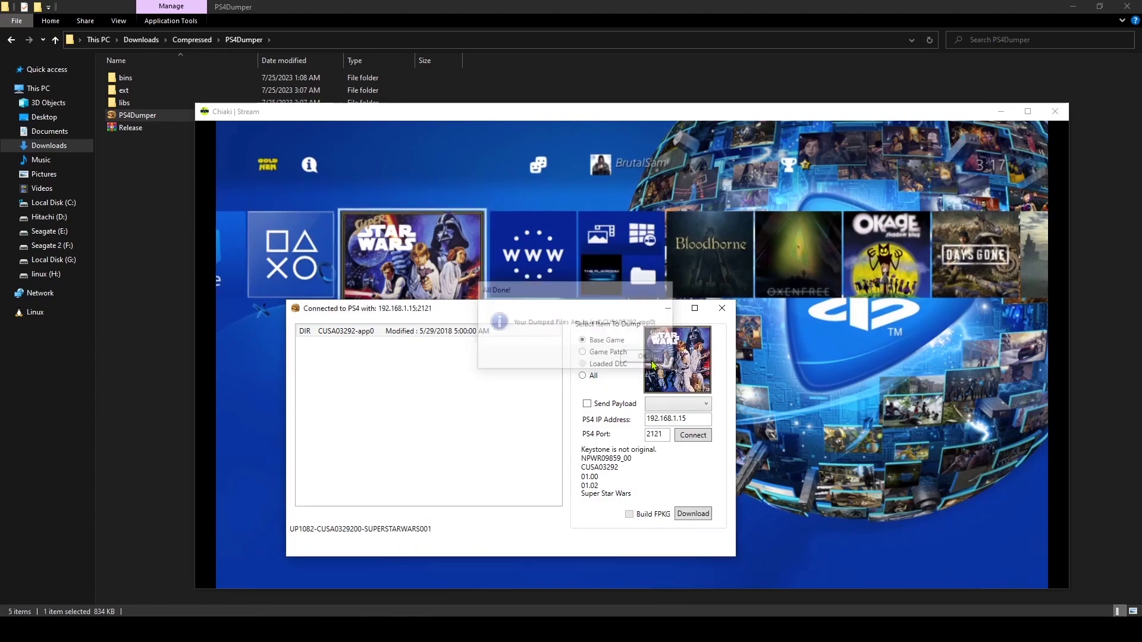
# Examine the dumped files in CUSA03292-app0 inside PS4Dumper's ext folder, and return to the PS4Dumper folder.
pyautogui.click(147, 93)
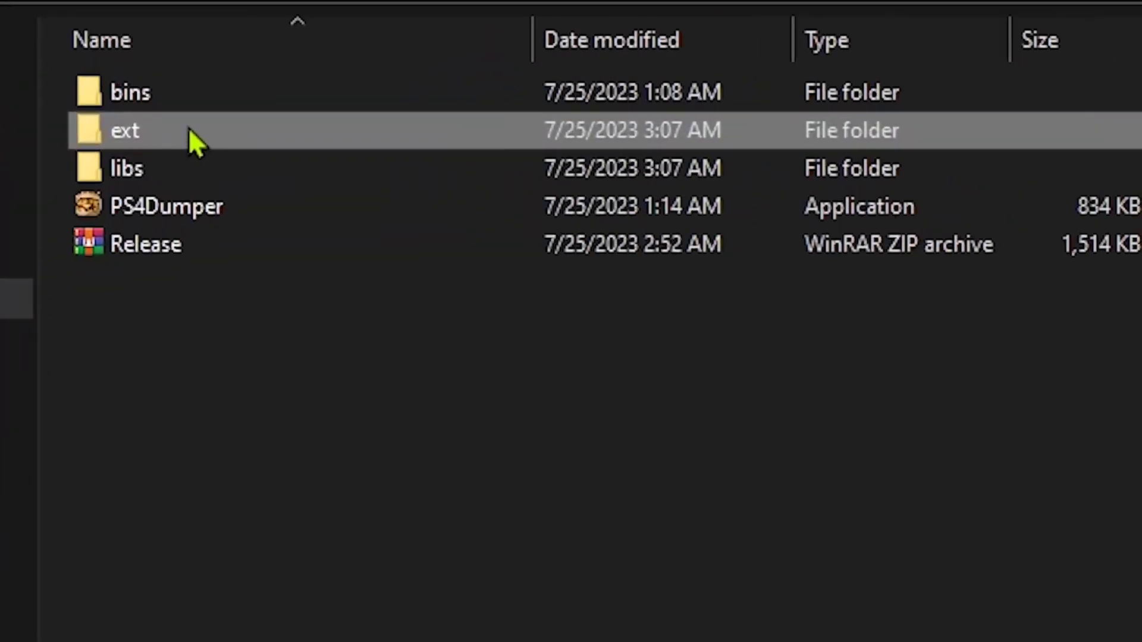
pyautogui.doubleClick(188, 127)
pyautogui.click(331, 102)
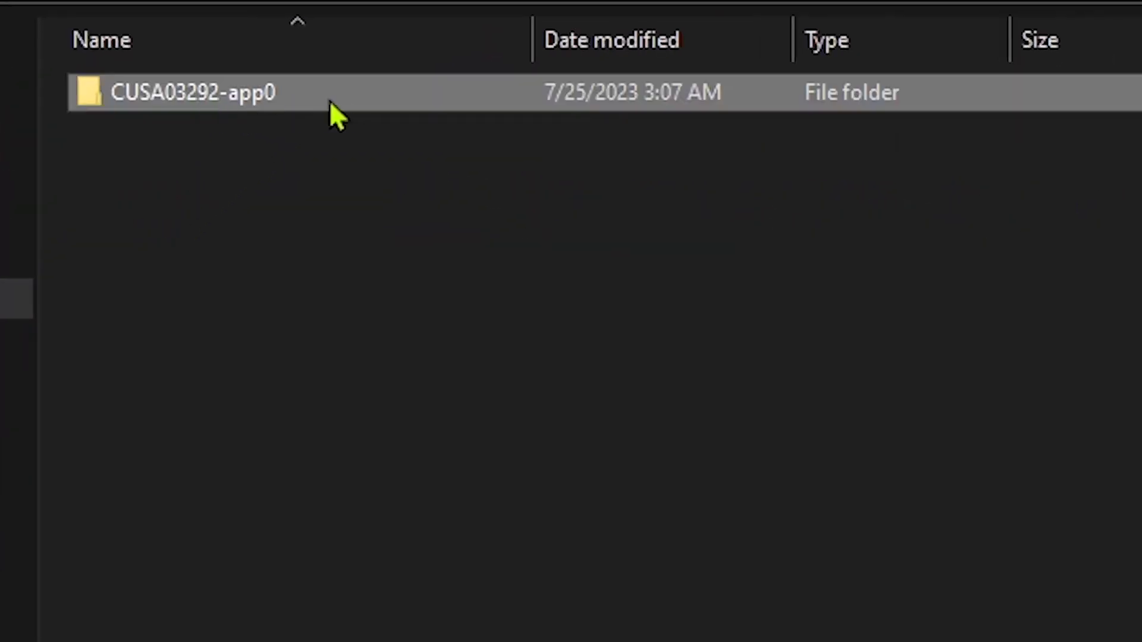
pyautogui.doubleClick(287, 105)
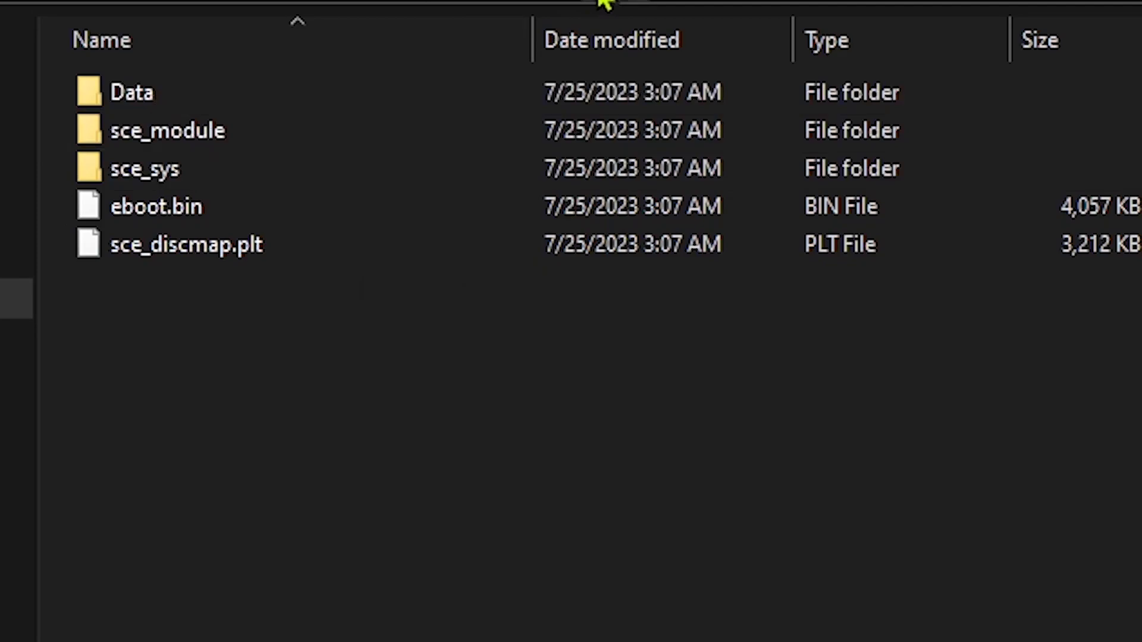
pyautogui.hotkey('alt', 'Up')
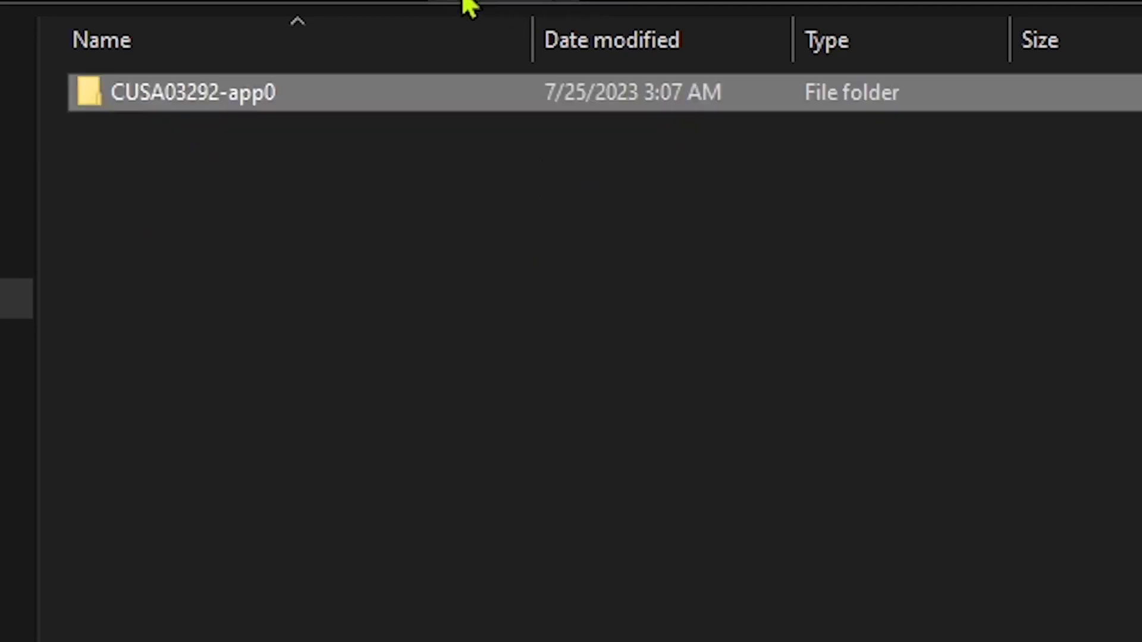
pyautogui.hotkey('alt', 'Up')
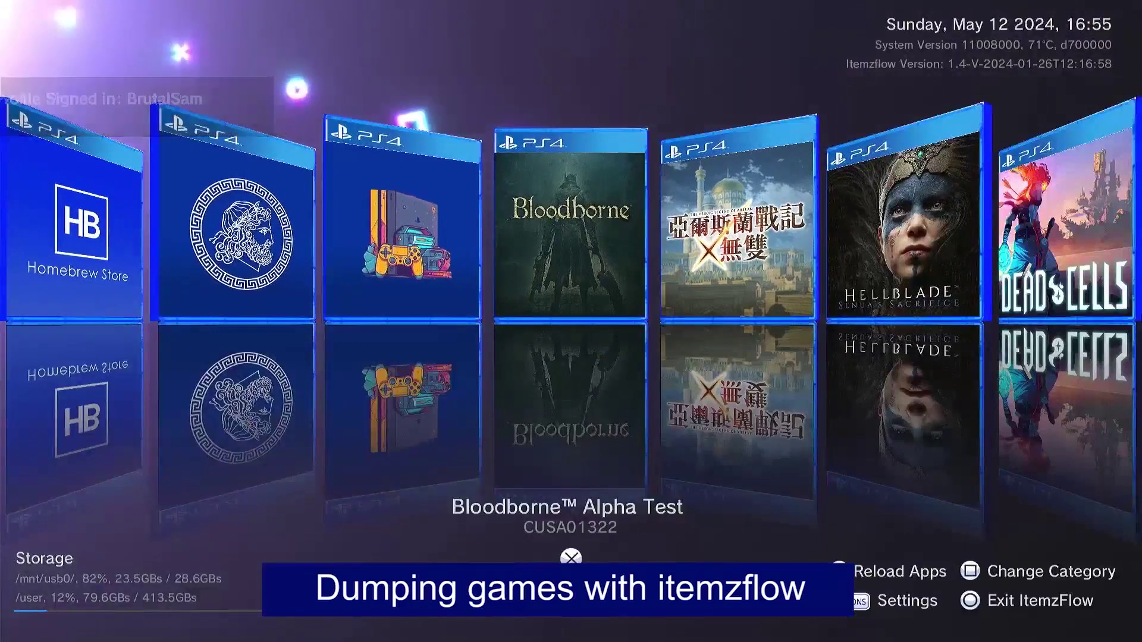
# Browse the installed games in Itemzflow to Dead Cells and open its options page.
pyautogui.press('Right')
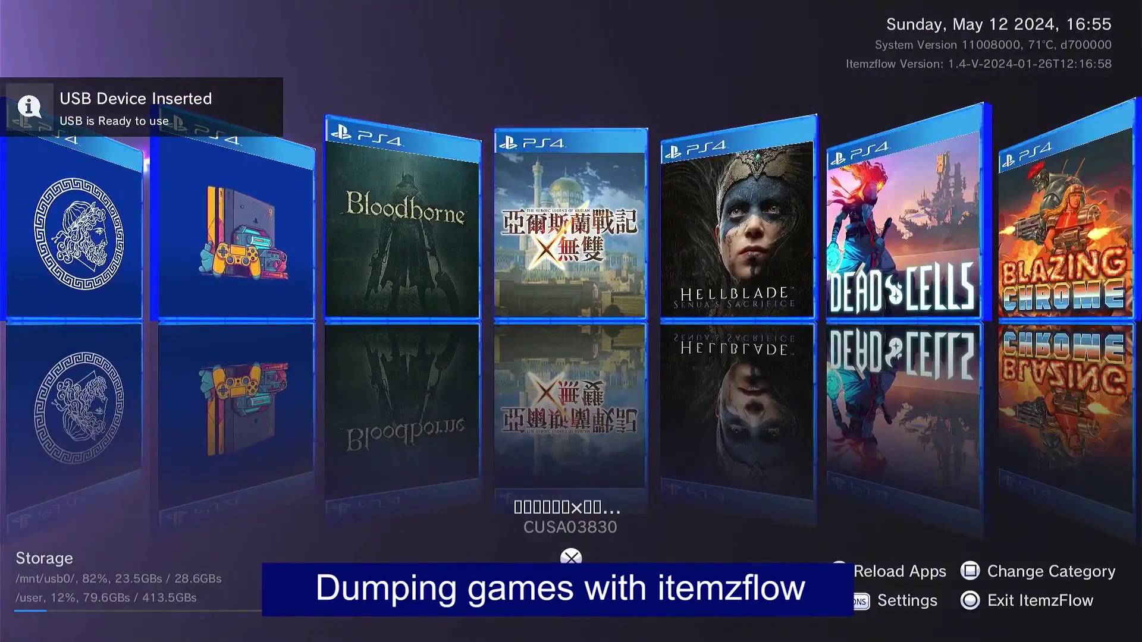
pyautogui.press('Right')
pyautogui.press('Right')
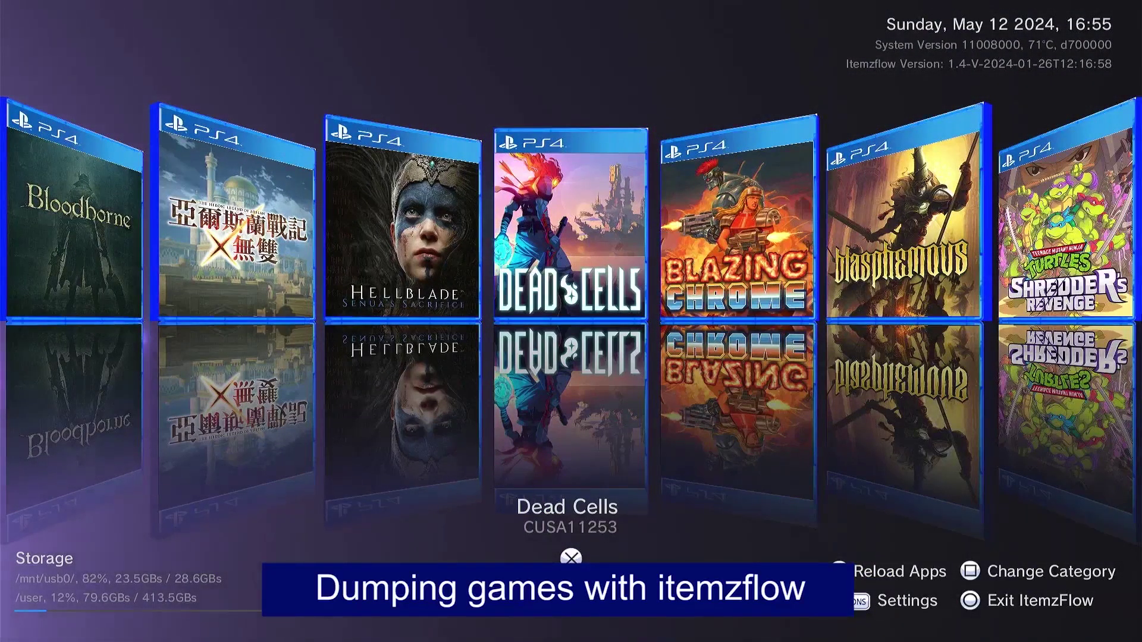
pyautogui.press('Left')
pyautogui.press('Right')
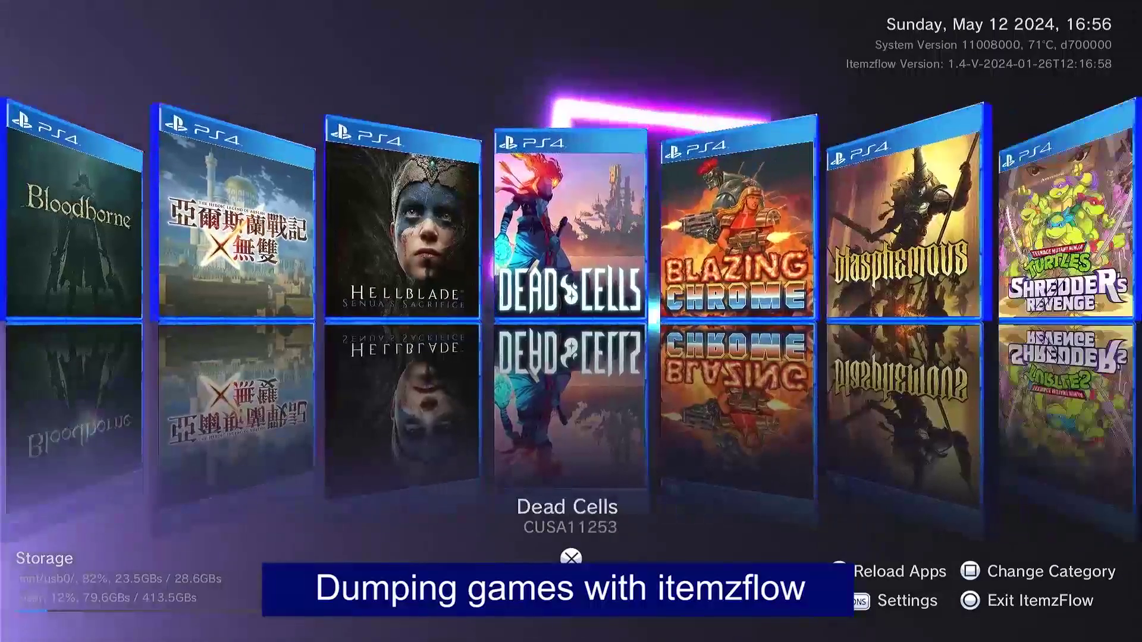
pyautogui.press('Escape')
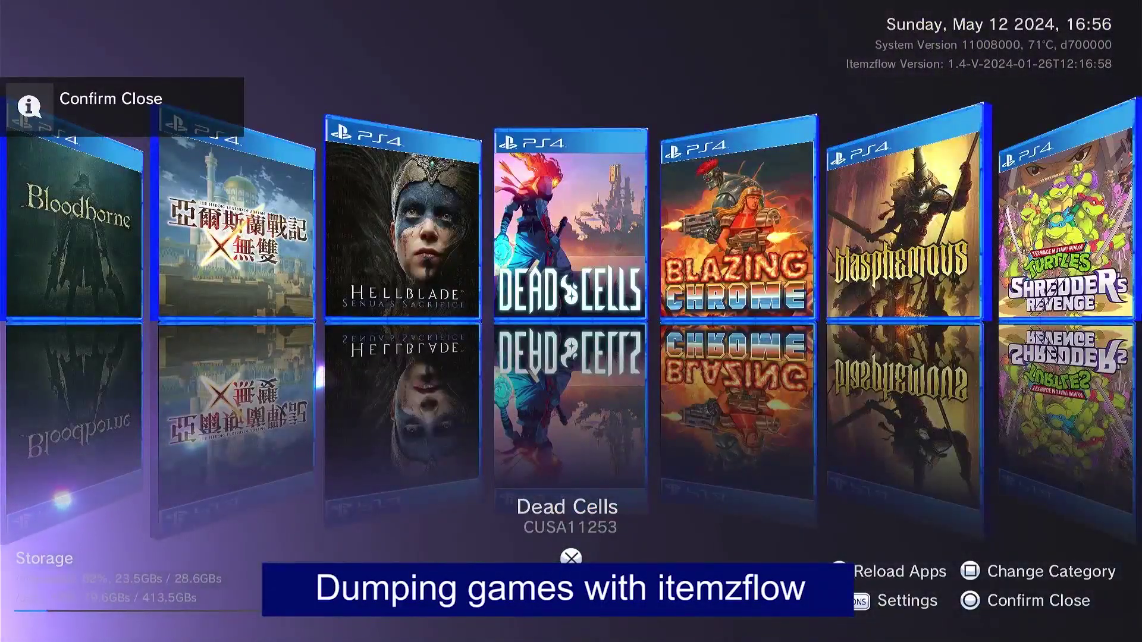
pyautogui.press('Return')
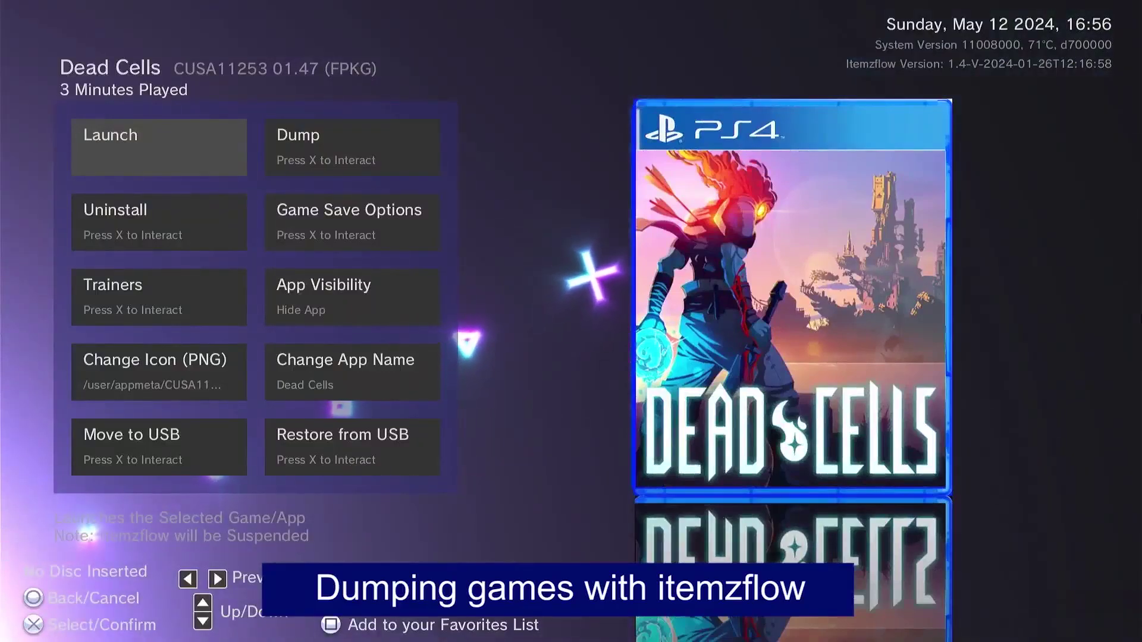
# Activate the Dump option for Dead Cells and set its mode to Dump Base Game Only.
pyautogui.press('Right')
pyautogui.press('Down')
pyautogui.press('Left')
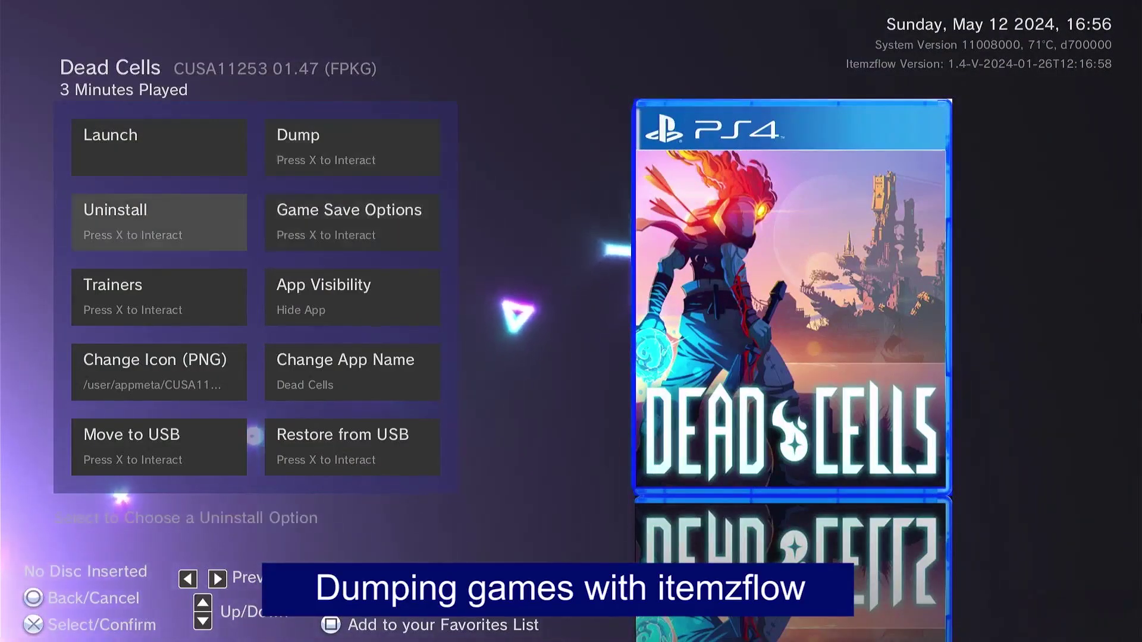
pyautogui.press('Right')
pyautogui.press('Up')
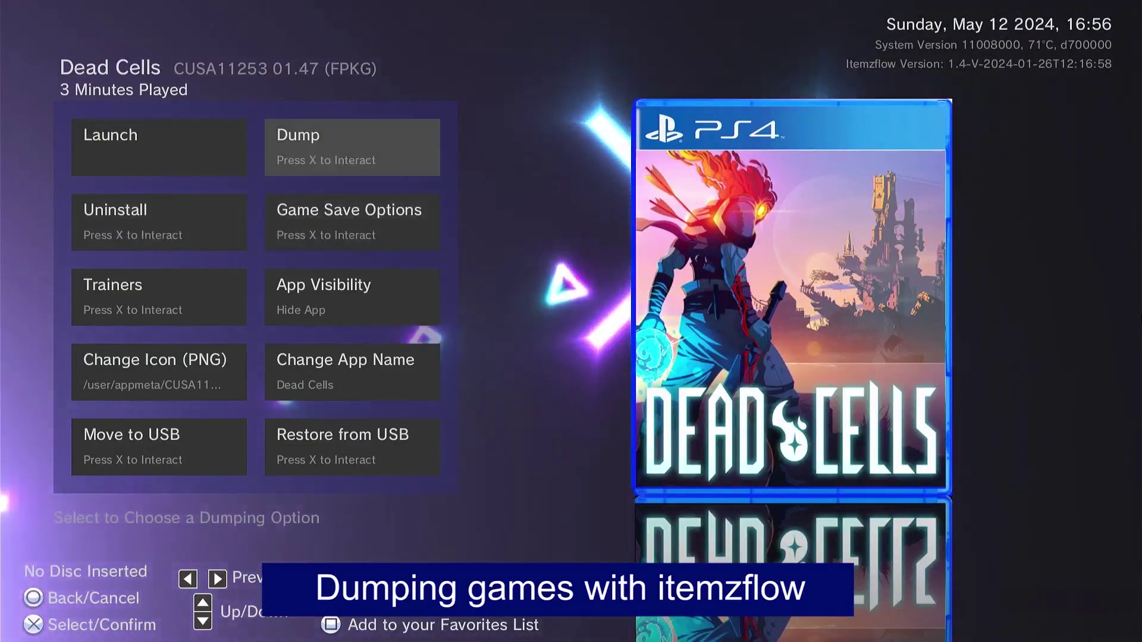
pyautogui.press('Return')
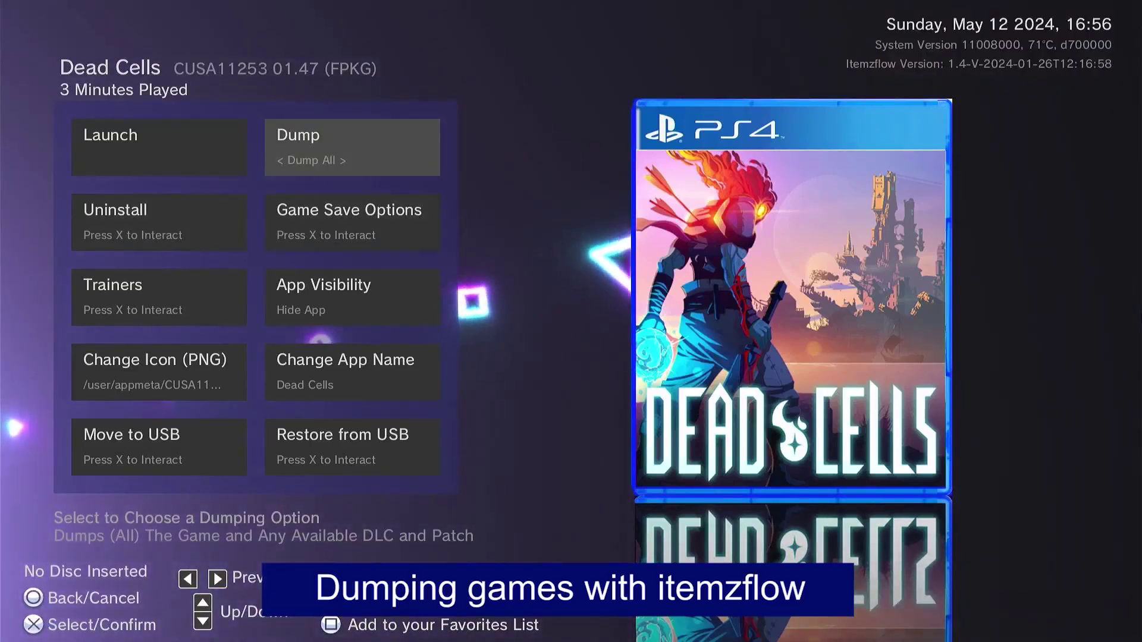
pyautogui.press('Right')
pyautogui.press('Right')
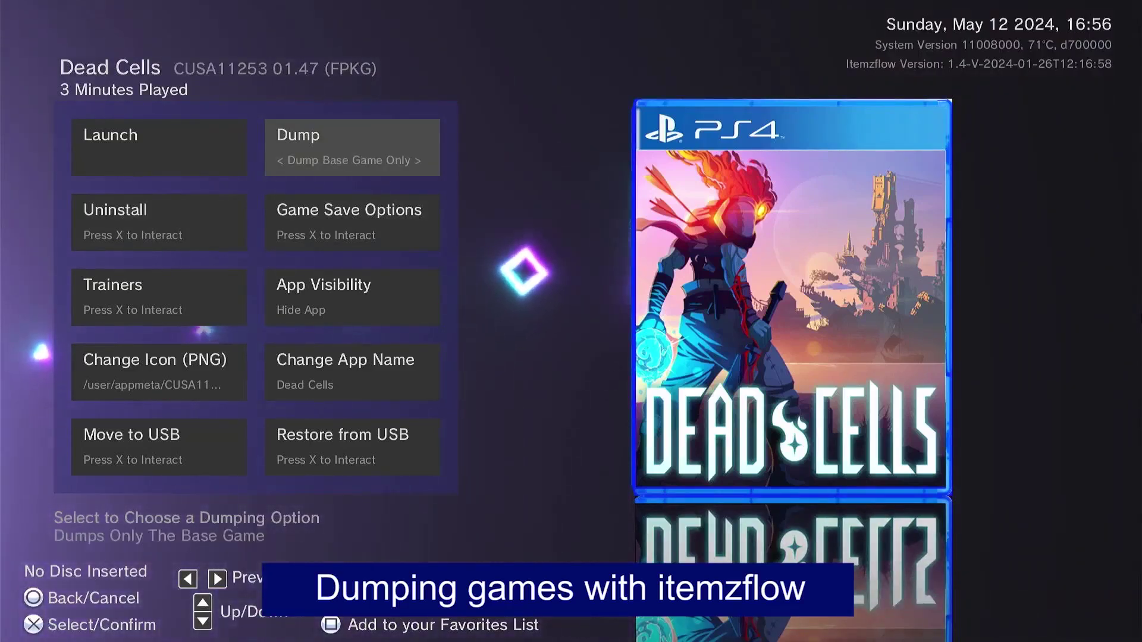
pyautogui.press('Right')
pyautogui.press('Left')
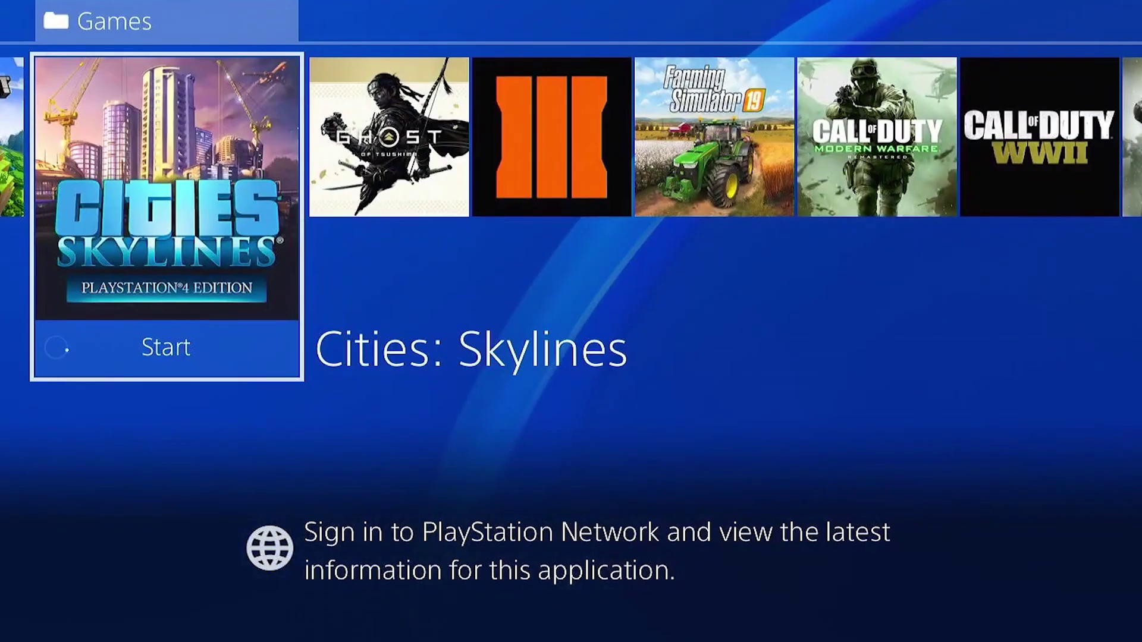
pyautogui.press('Escape')
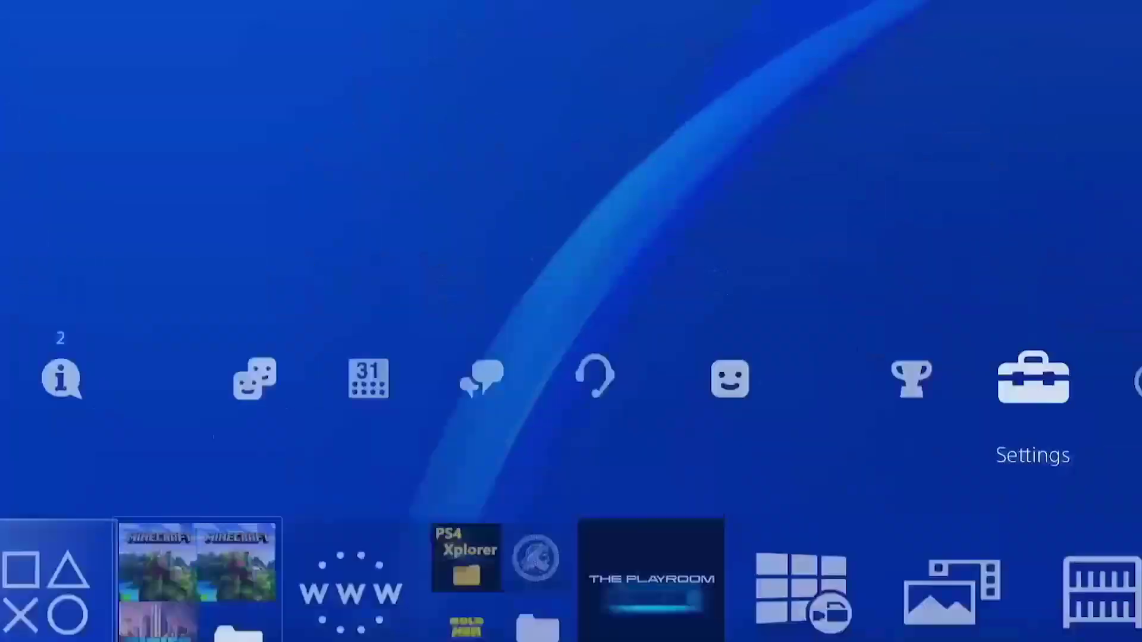
pyautogui.press('Right')
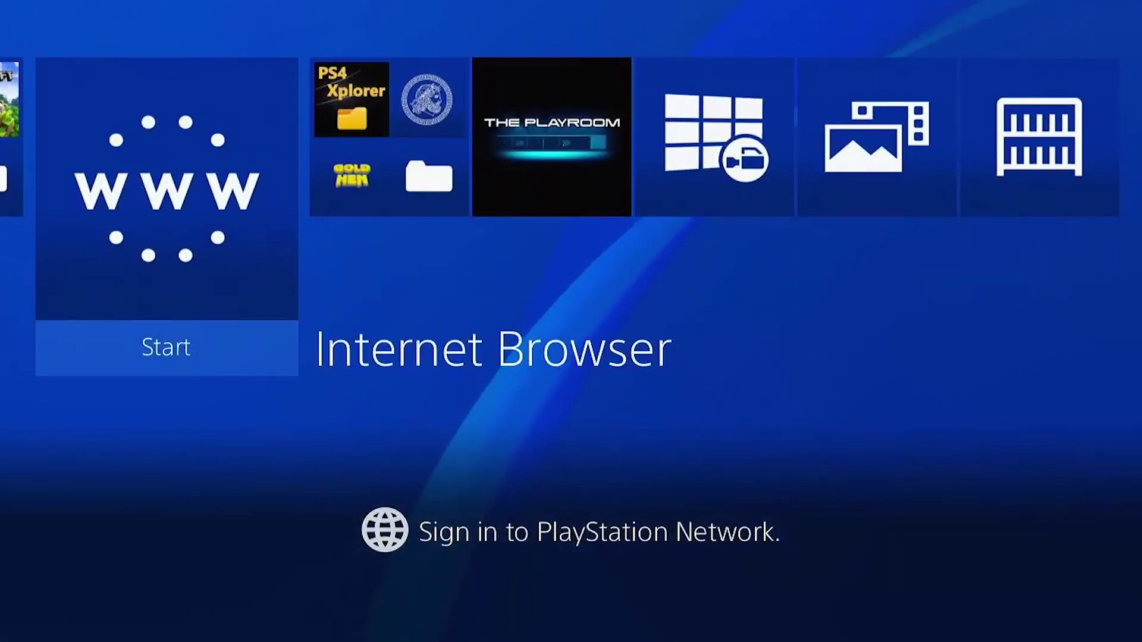
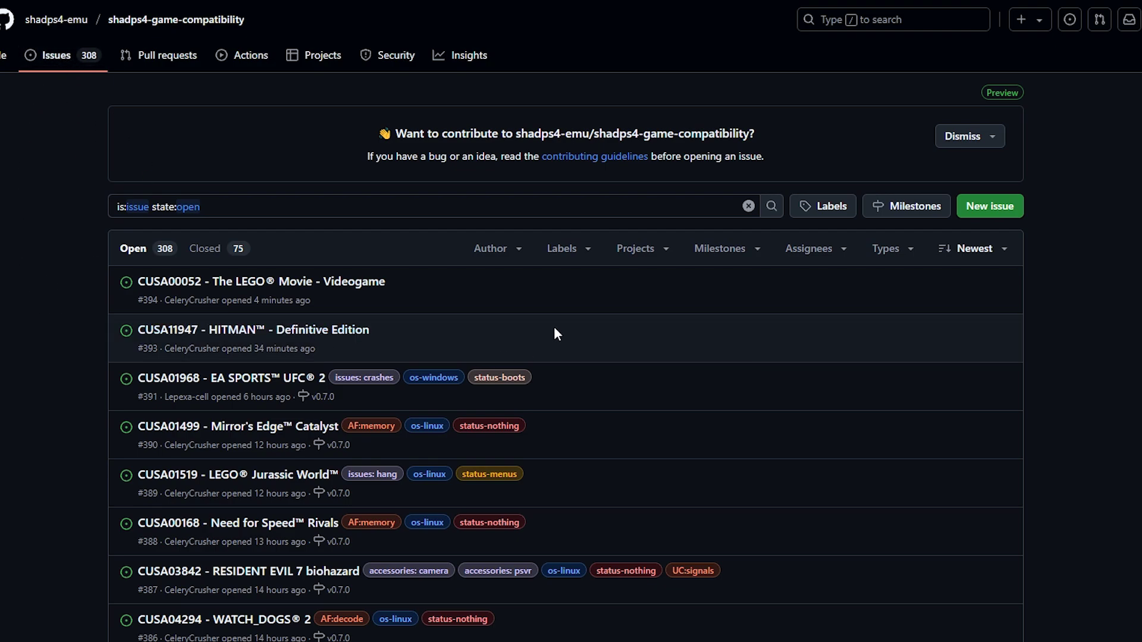
# Filter the shadps4-game-compatibility issues by the status-playable label and look through the listed games.
pyautogui.click(591, 249)
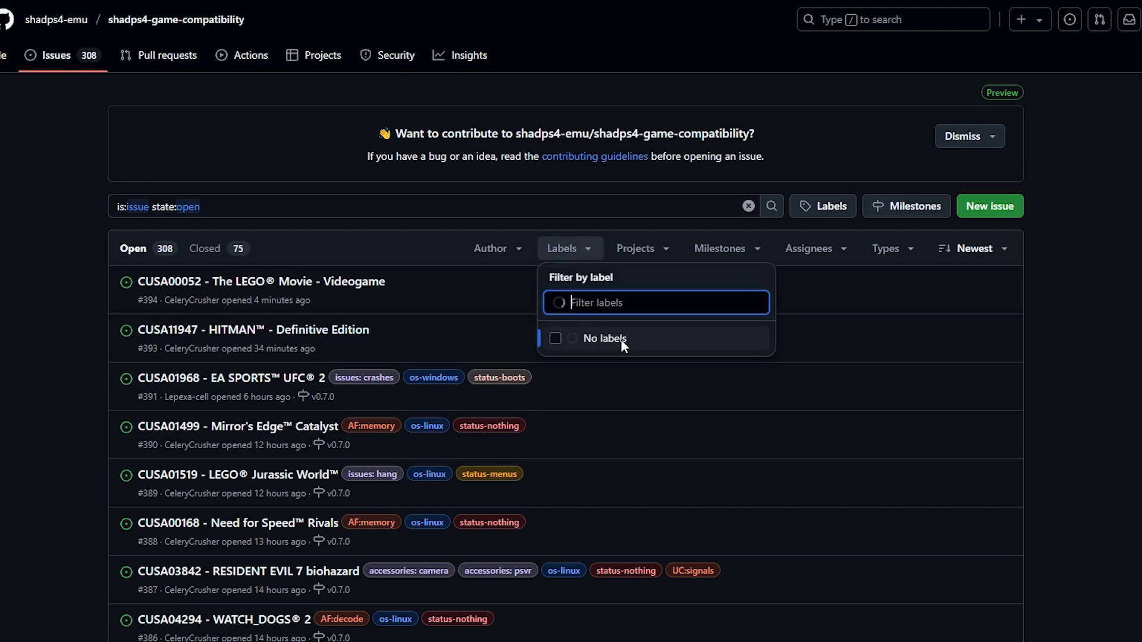
pyautogui.scroll(-8, 667, 458)
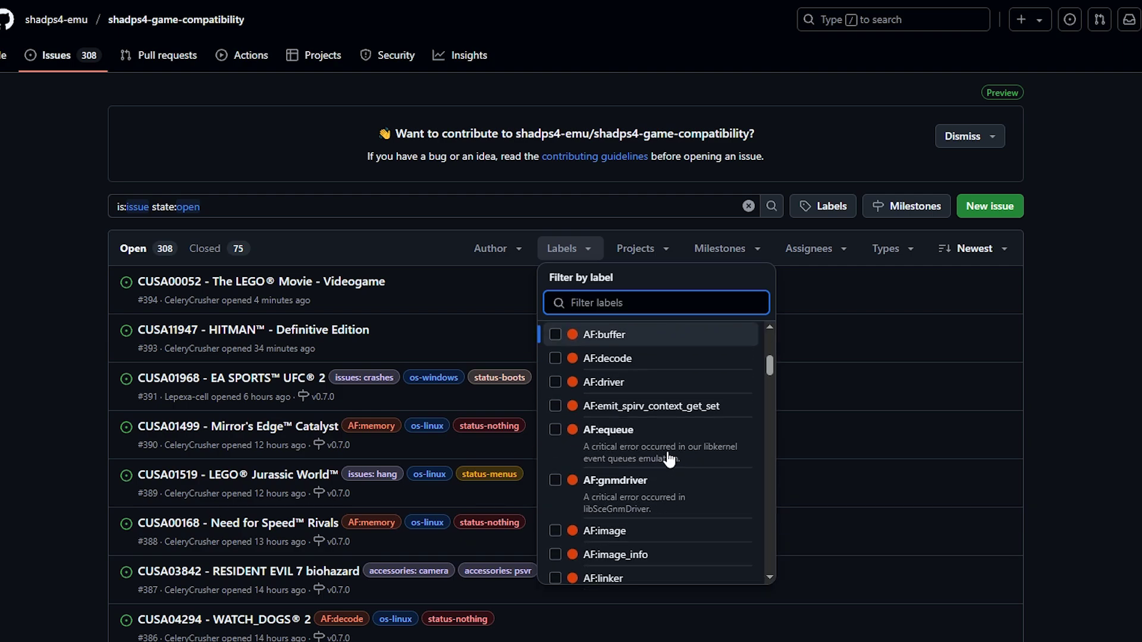
pyautogui.scroll(-10, 667, 458)
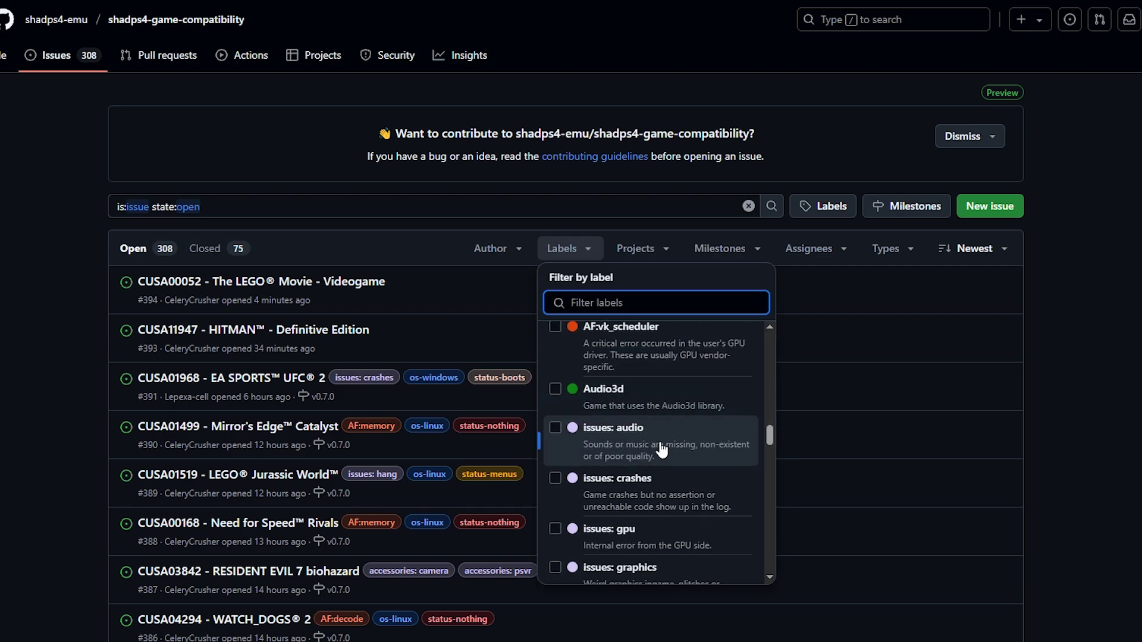
pyautogui.scroll(-10, 662, 449)
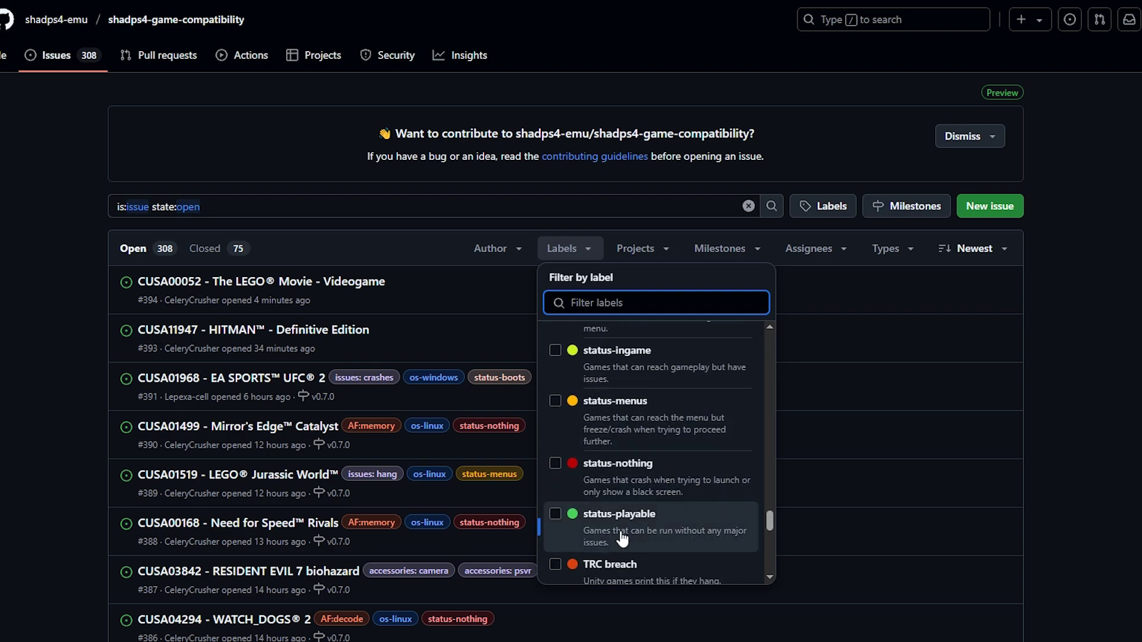
pyautogui.click(585, 519)
pyautogui.click(333, 364)
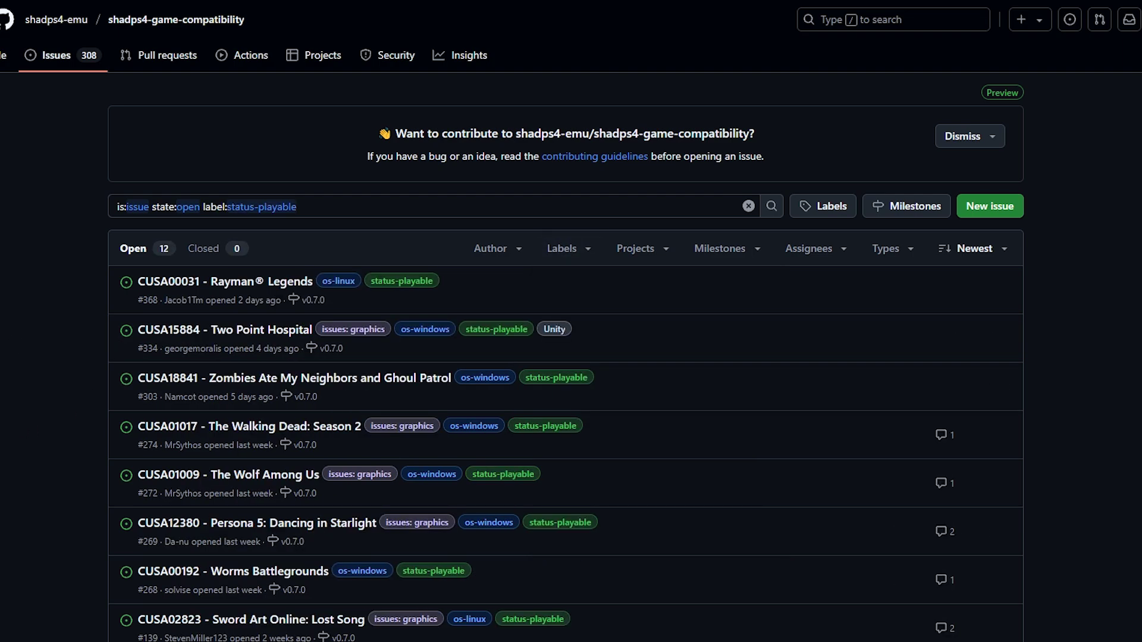
pyautogui.scroll(-1, 159, 185)
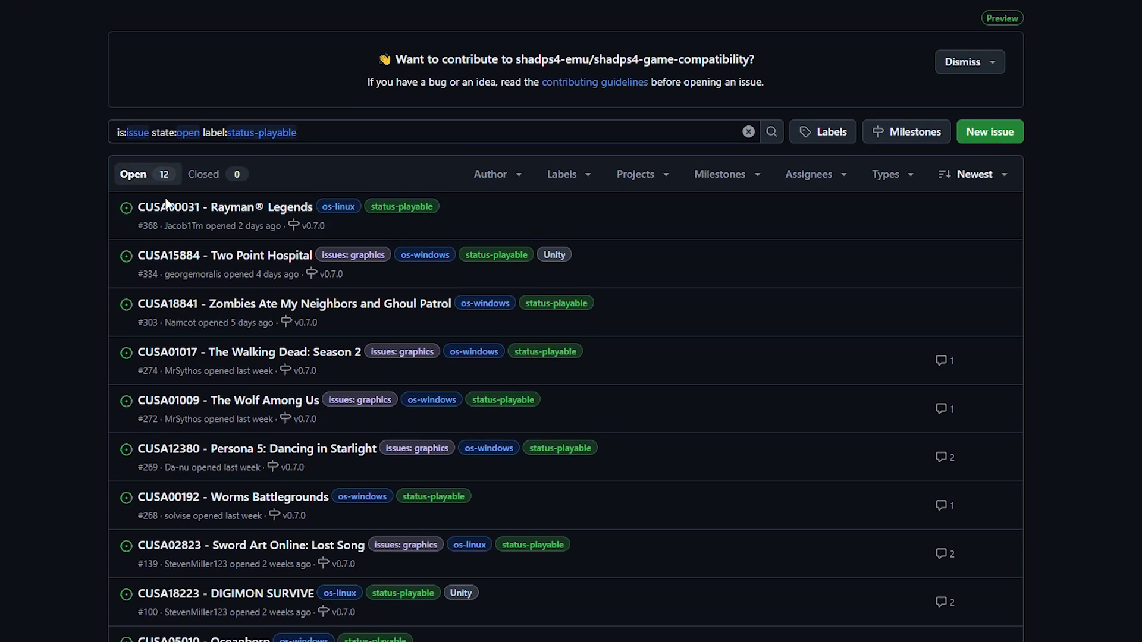
pyautogui.scroll(-3, 143, 297)
pyautogui.scroll(1, 85, 394)
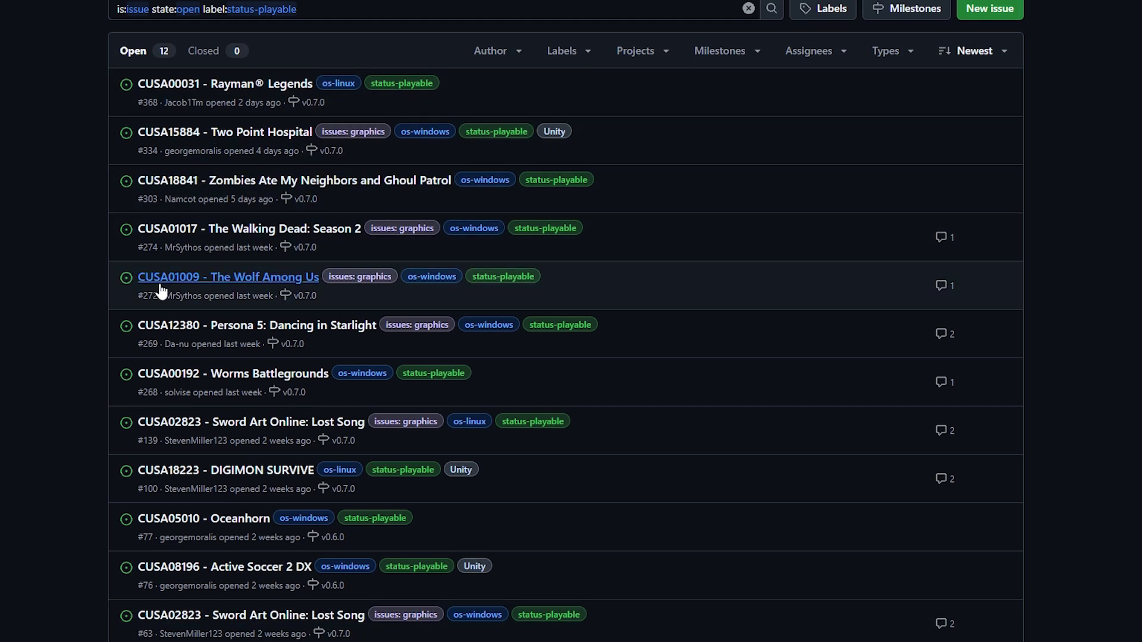
pyautogui.scroll(3, 160, 290)
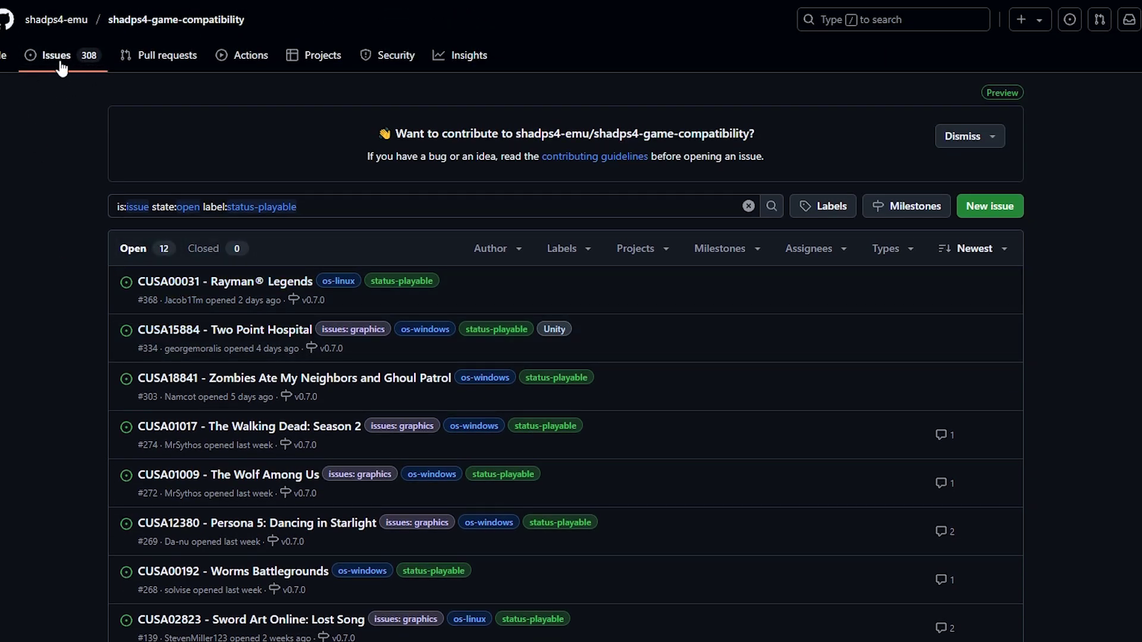
# Go back to the unfiltered open issues and filter them by the status-ingame label.
pyautogui.hotkey('alt', 'Left')
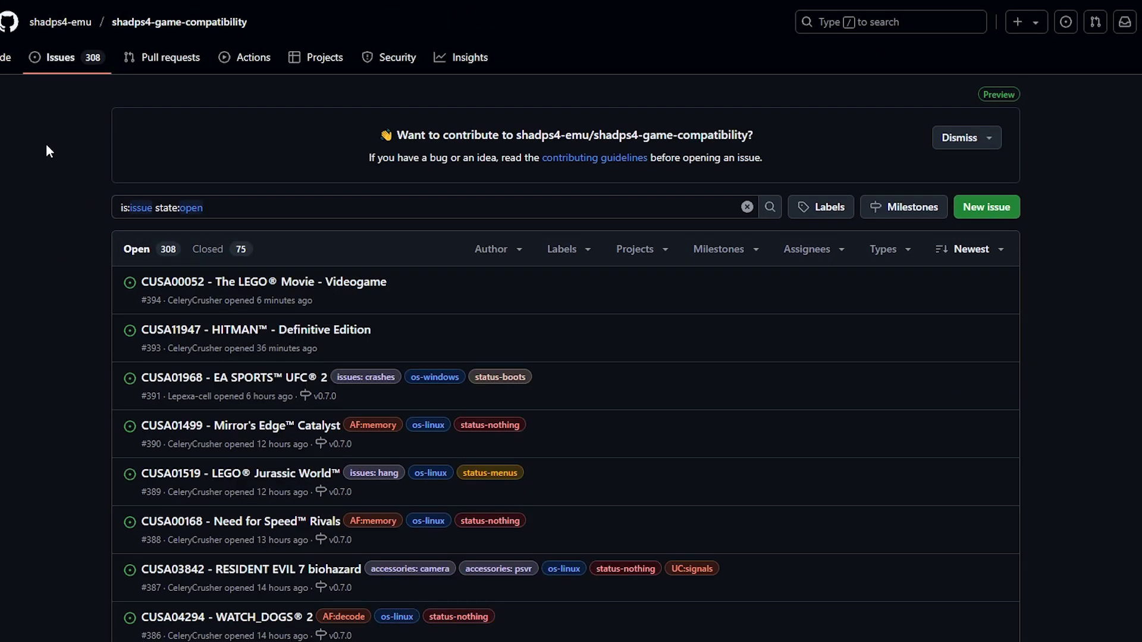
pyautogui.click(564, 250)
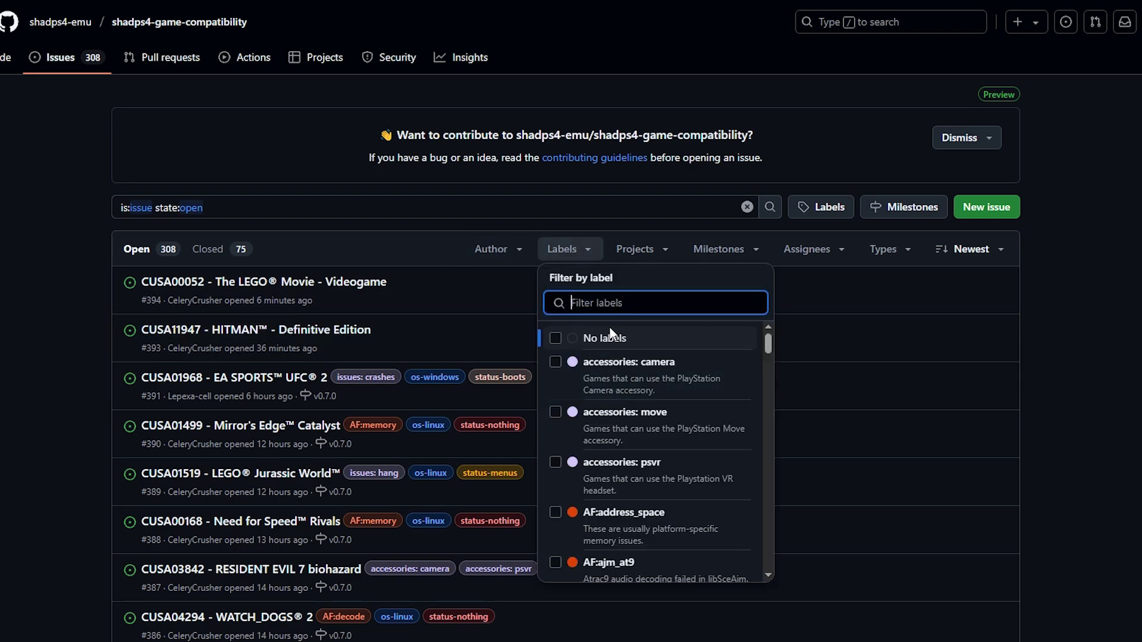
pyautogui.scroll(-15, 625, 410)
pyautogui.scroll(-8, 624, 428)
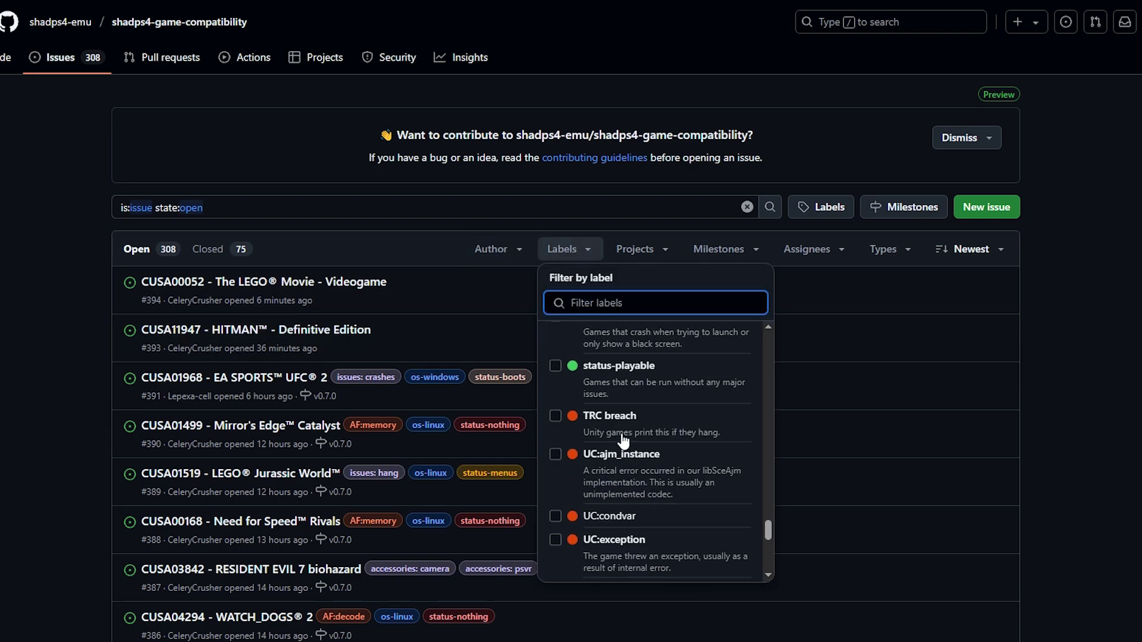
pyautogui.scroll(3, 631, 426)
pyautogui.scroll(3, 636, 422)
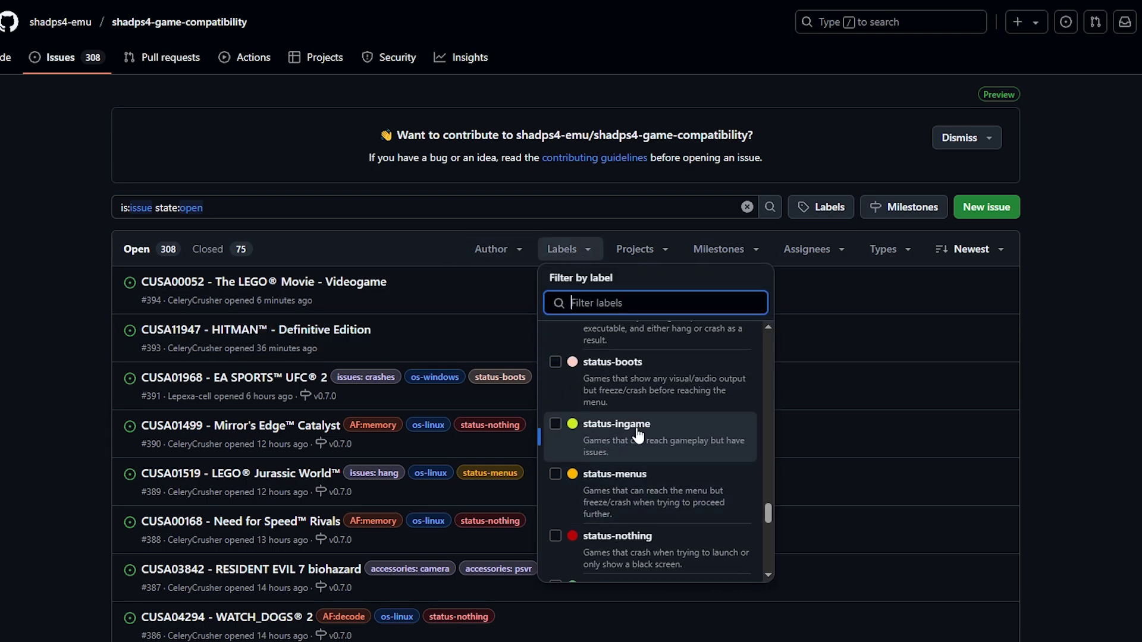
pyautogui.click(555, 424)
pyautogui.click(14, 302)
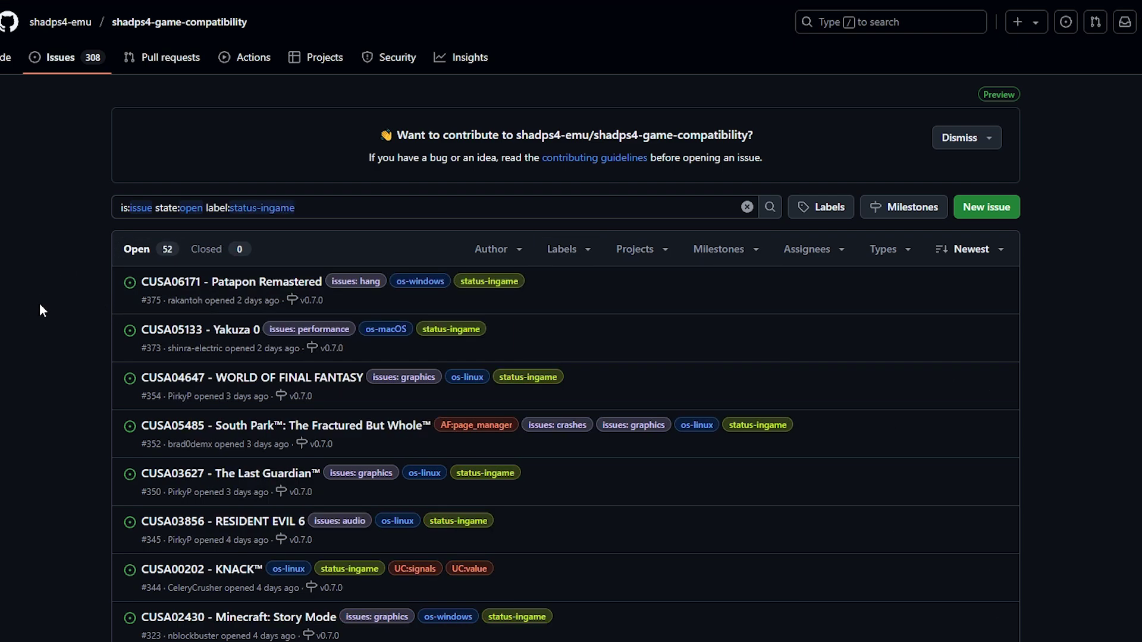
pyautogui.scroll(-1, 39, 302)
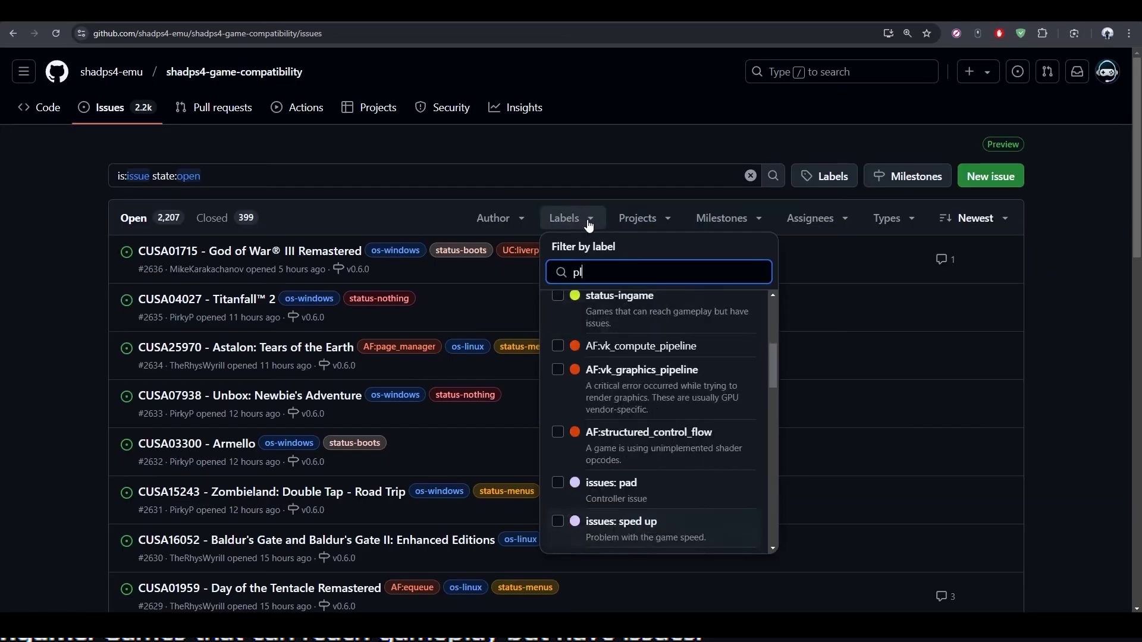
# Filter the compatibility issues by the status-playable label and look through the first page of games.
pyautogui.click(559, 304)
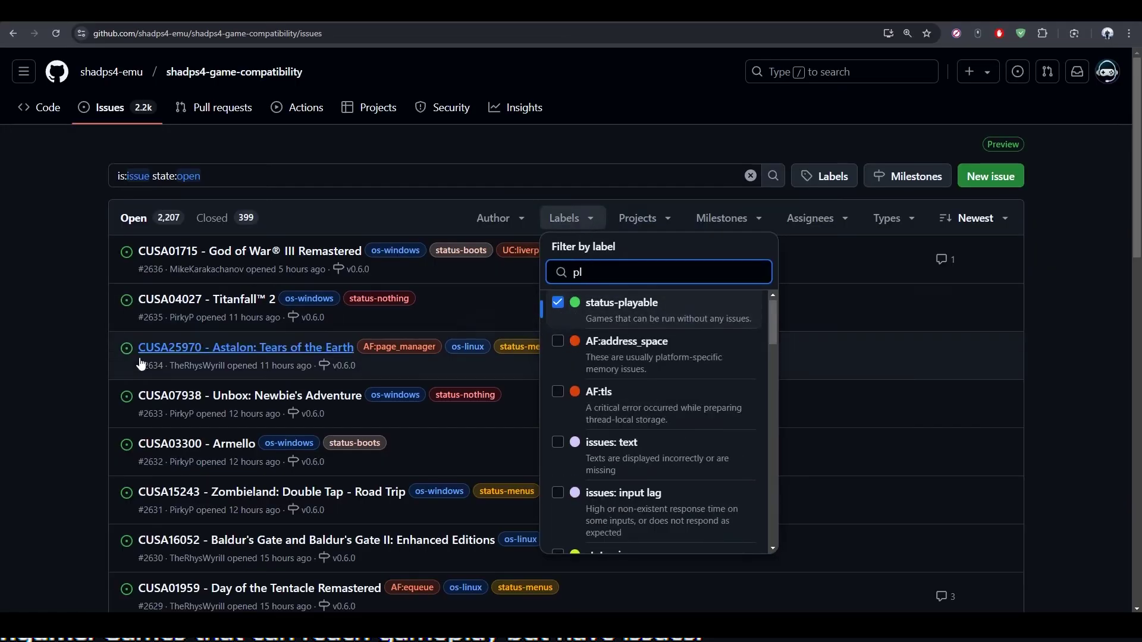
pyautogui.click(65, 350)
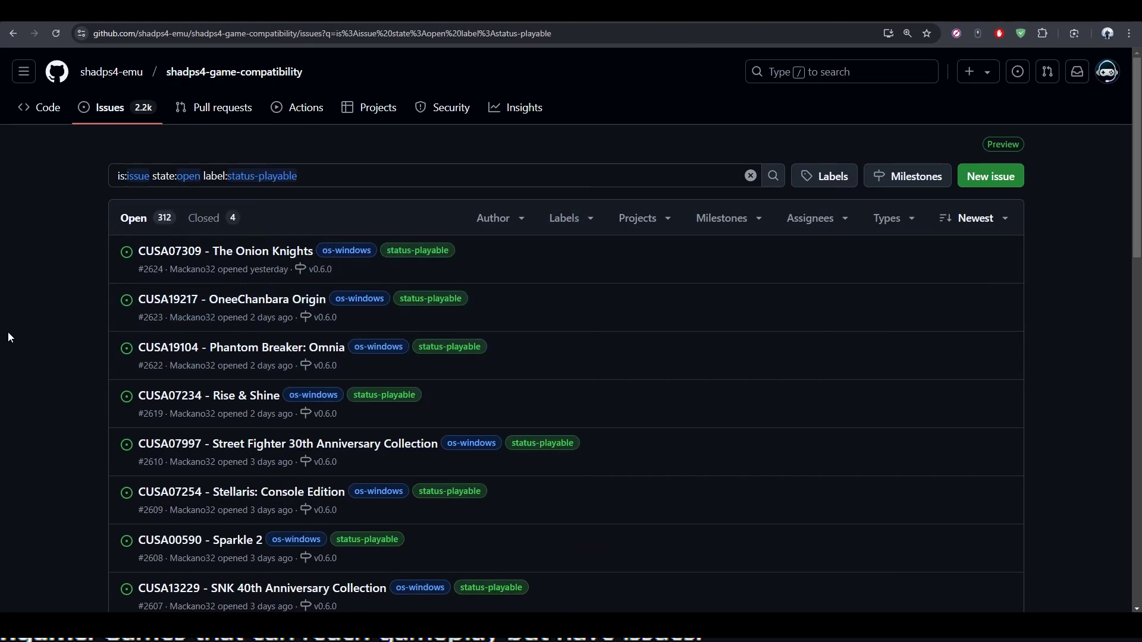
pyautogui.scroll(-5, 112, 330)
pyautogui.scroll(-10, 109, 334)
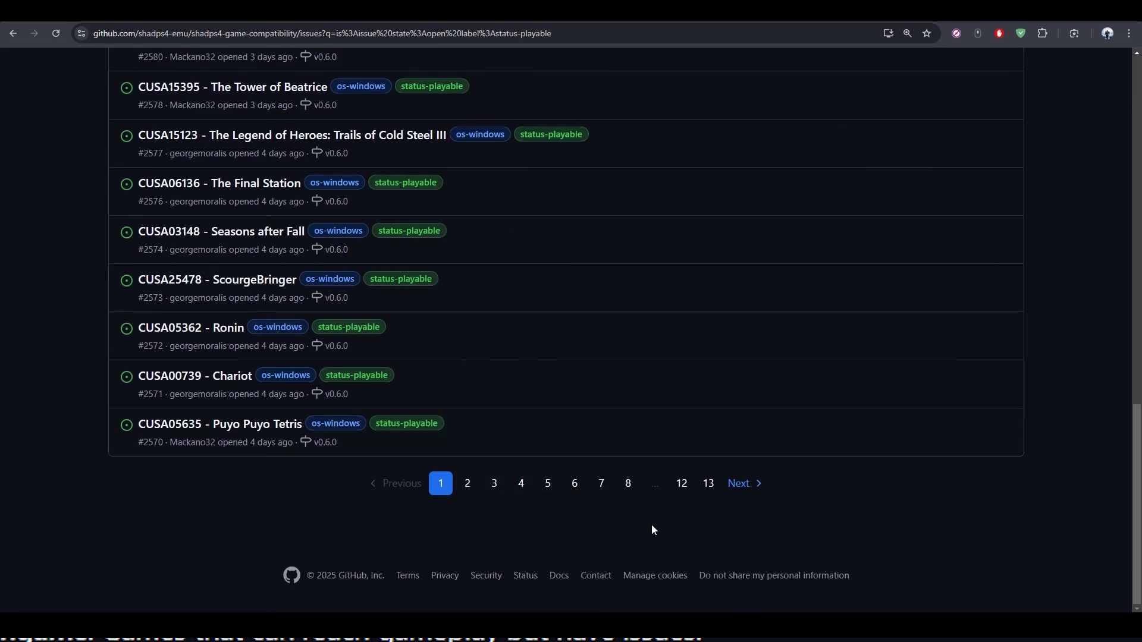
pyautogui.scroll(15, 660, 522)
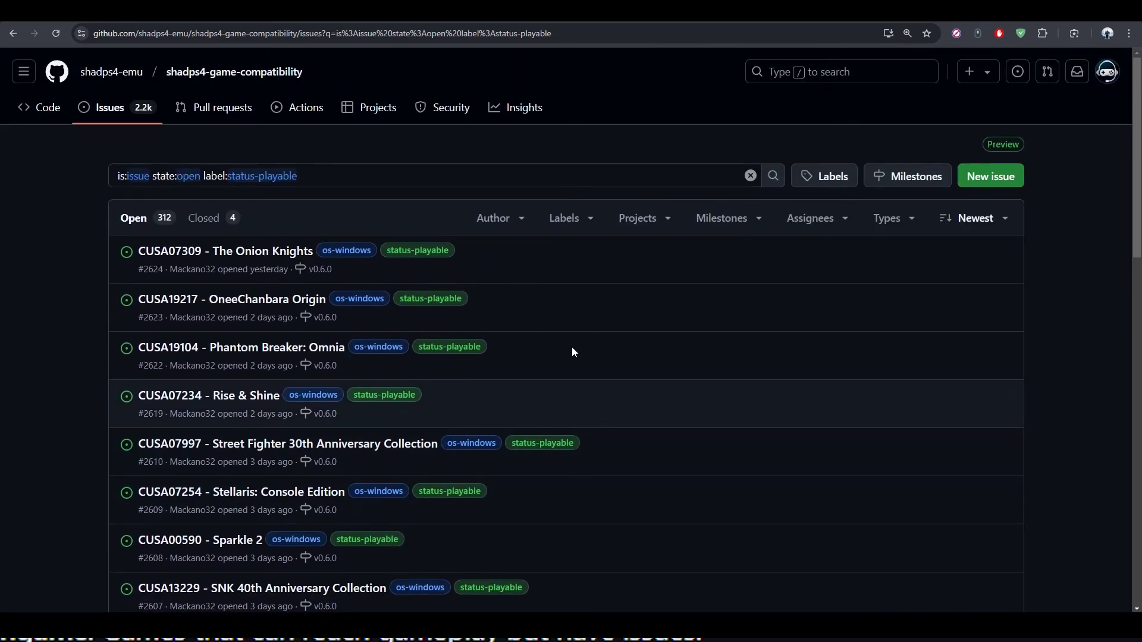
# Remove the status-playable filter, search the labels for "in ga", and filter the issues by status-ingame.
pyautogui.click(567, 225)
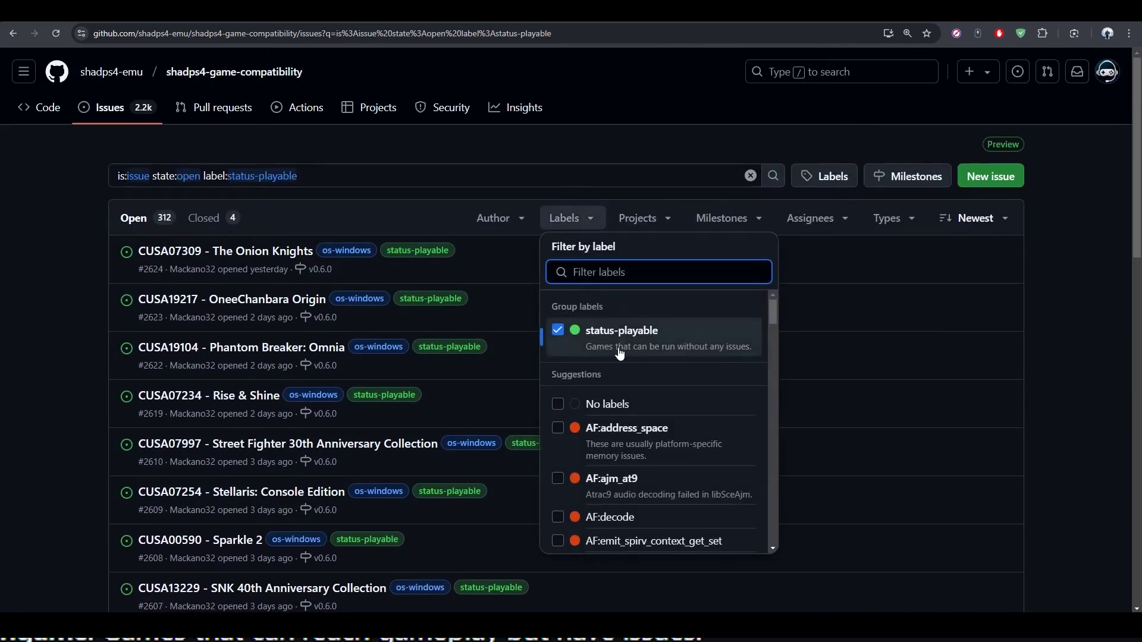
pyautogui.click(558, 330)
pyautogui.click(3, 408)
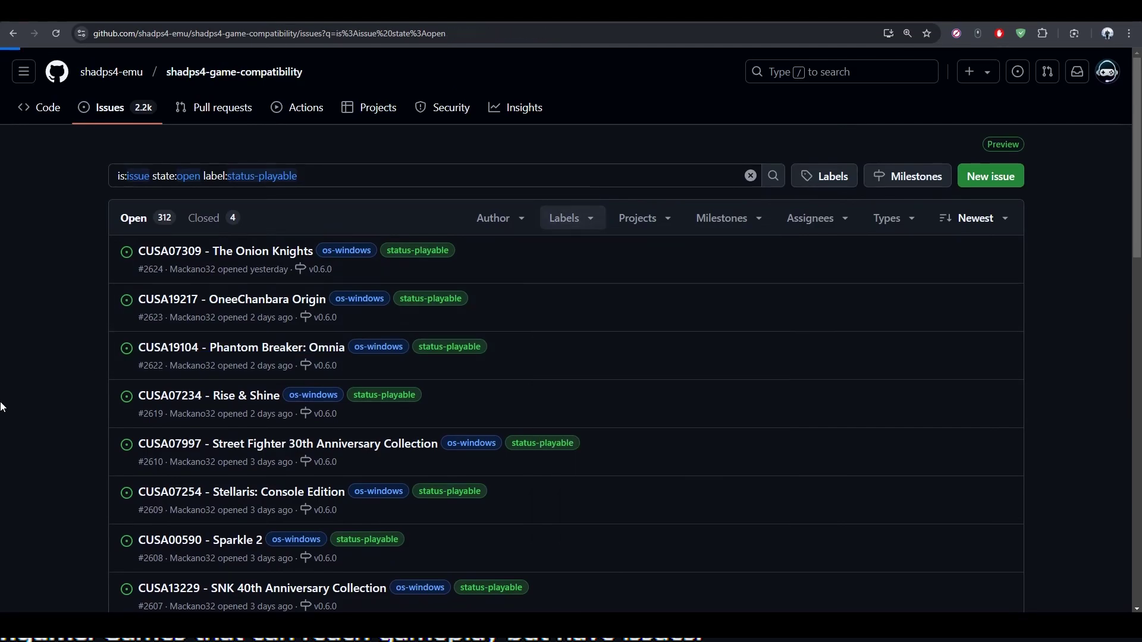
pyautogui.click(589, 219)
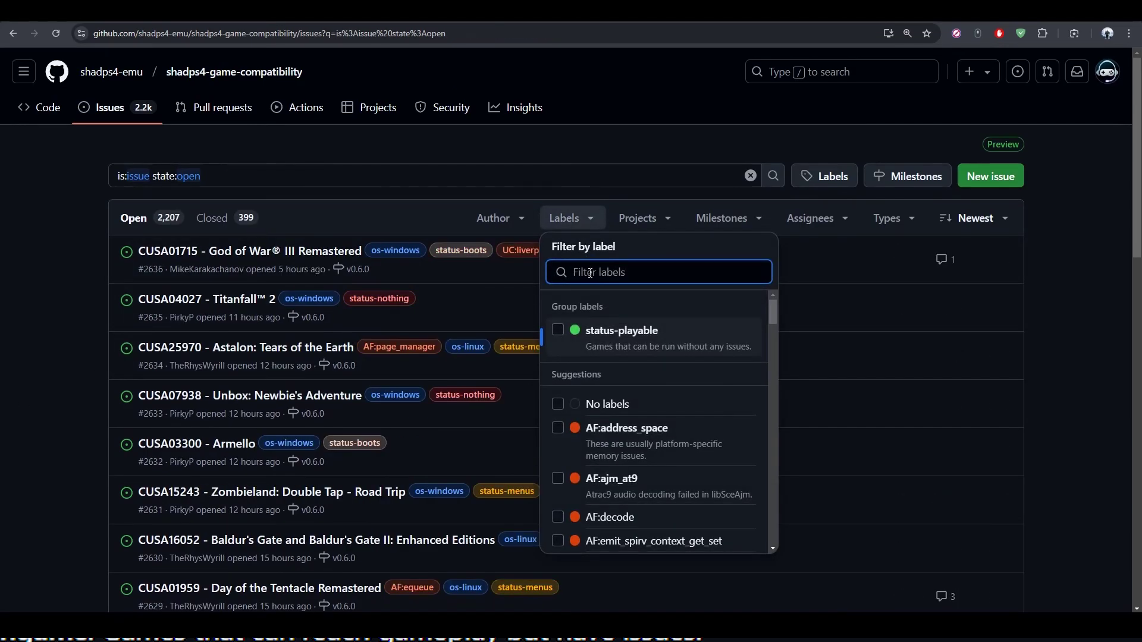
pyautogui.write('in ')
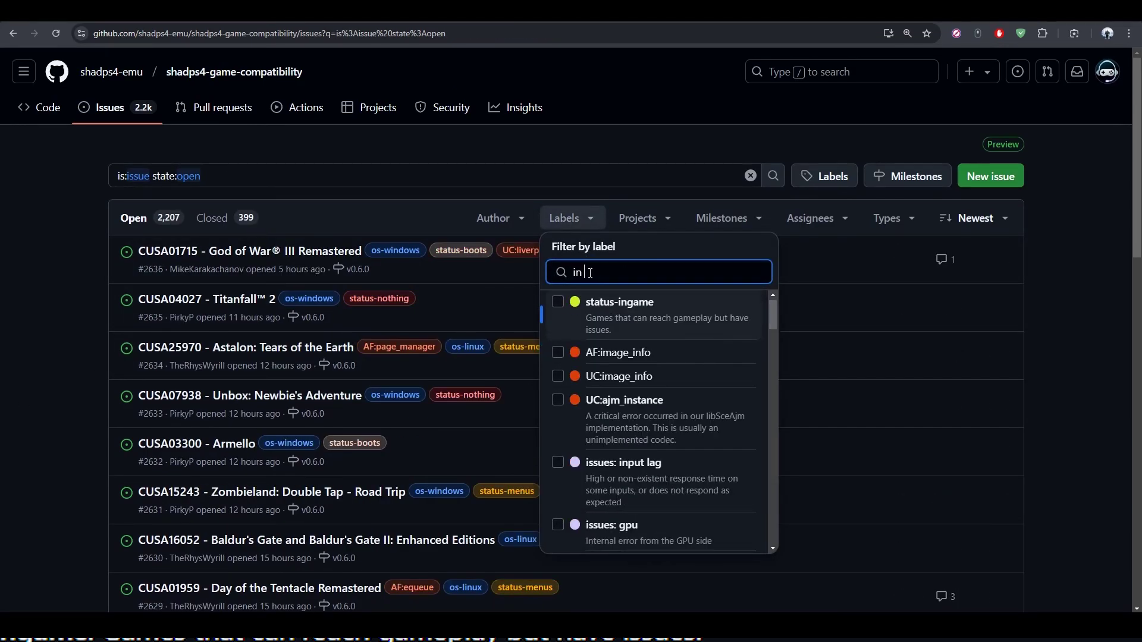
pyautogui.write('ga')
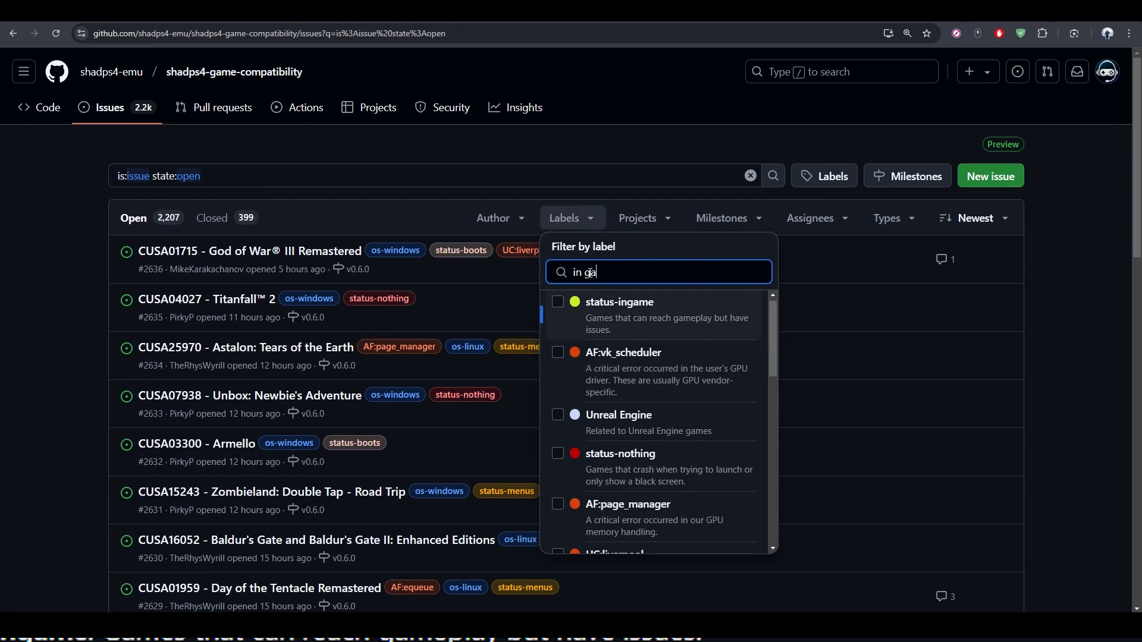
pyautogui.click(570, 305)
pyautogui.click(16, 329)
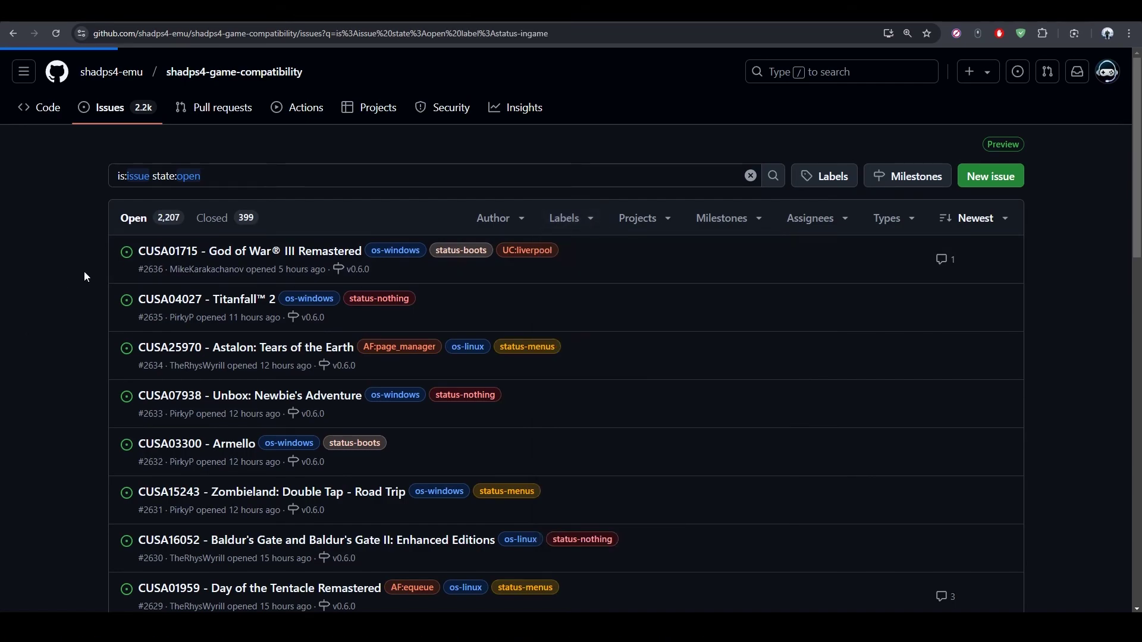